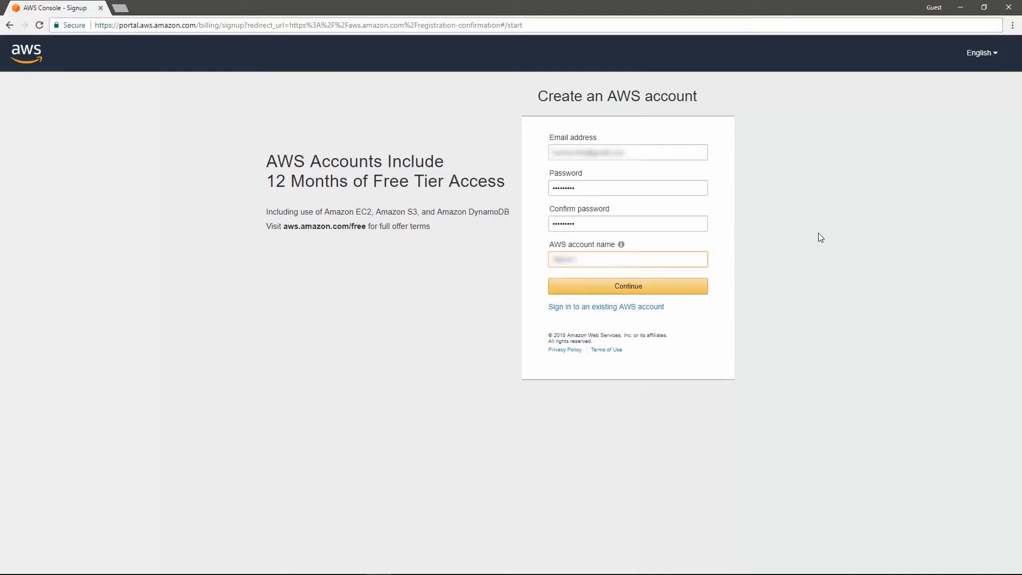
Step: Submit the new AWS account's login details and proceed through the contact information to the payment card details
{"action": "left_click", "coordinate": [639, 290]}
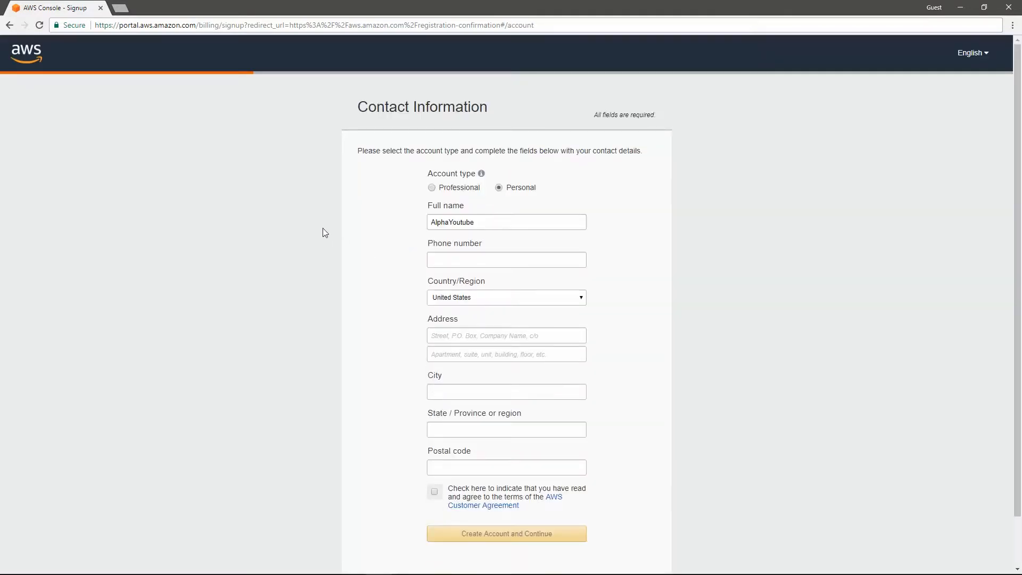
{"action": "scroll", "coordinate": [322, 232], "scroll_direction": "down", "scroll_amount": 1}
{"action": "left_click", "coordinate": [471, 205]}
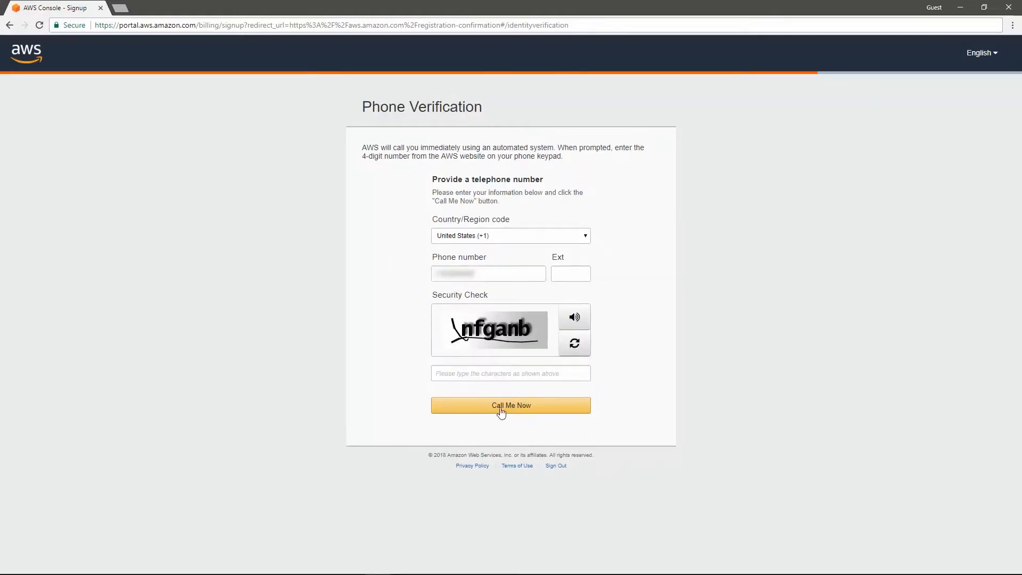
Step: Enter the security check characters, request the phone verification call and continue once the identity check is done
{"action": "left_click", "coordinate": [488, 379]}
{"action": "type", "text": "nfg"}
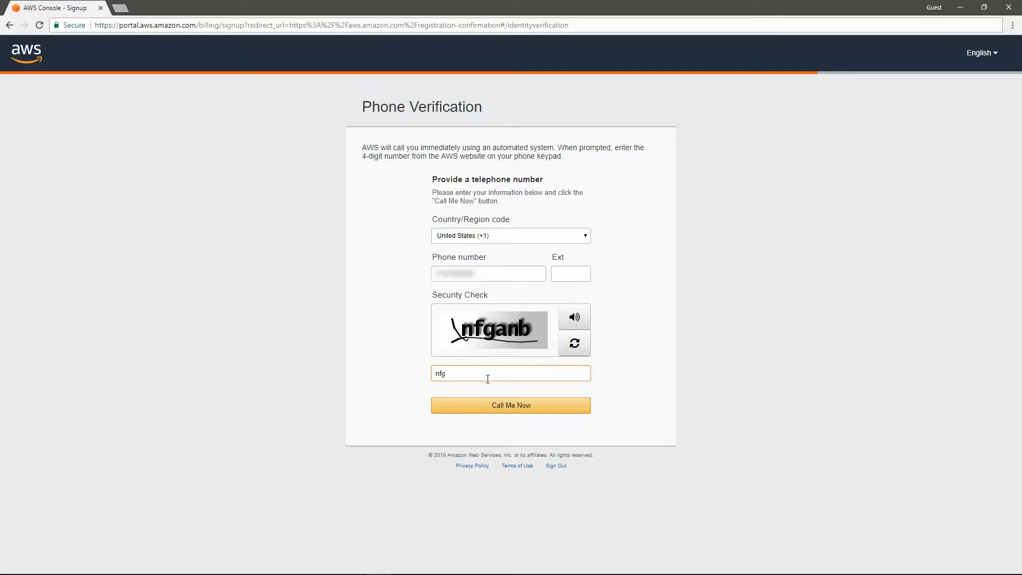
{"action": "type", "text": "anb"}
{"action": "left_click", "coordinate": [506, 405]}
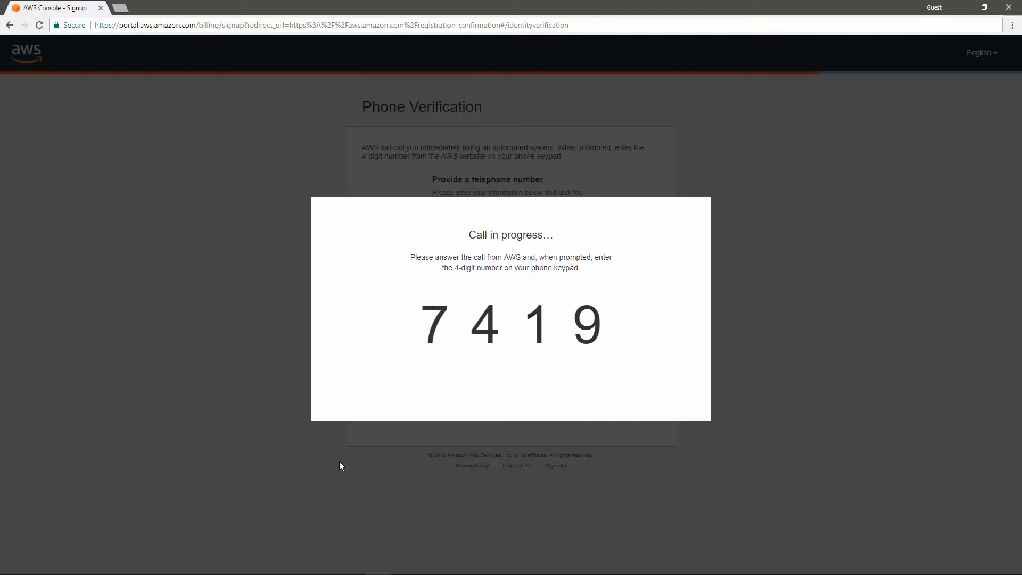
{"action": "left_click", "coordinate": [532, 366]}
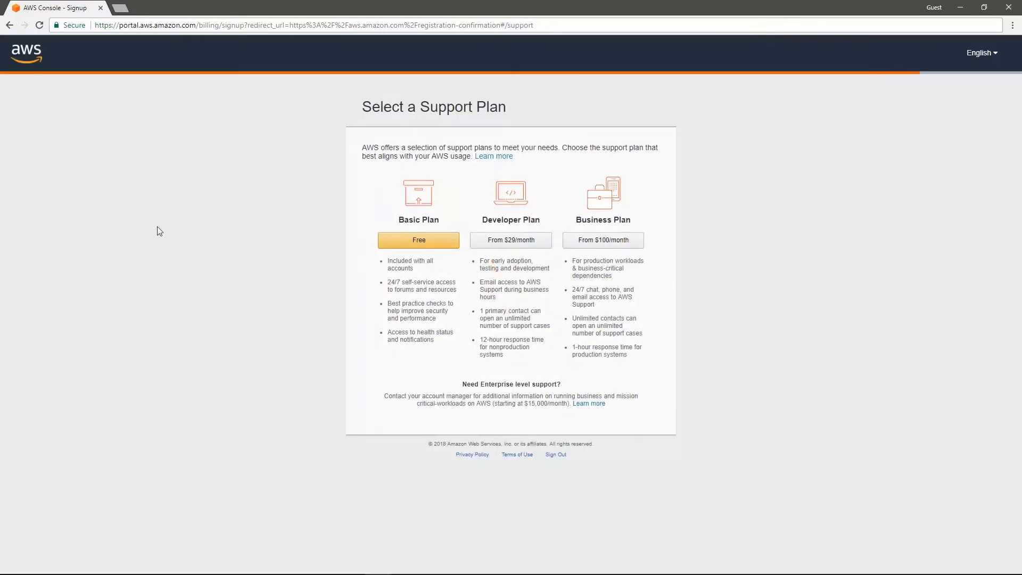
Step: Choose the free Basic support plan and submit the role Software Developer / Engineer with Other as the interest
{"action": "left_click", "coordinate": [424, 242]}
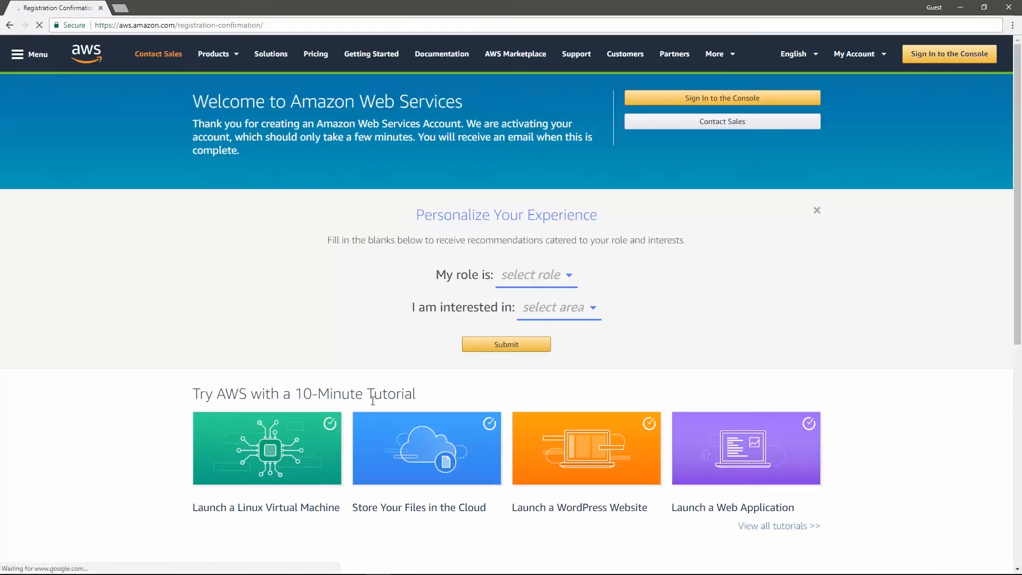
{"action": "left_click", "coordinate": [533, 275]}
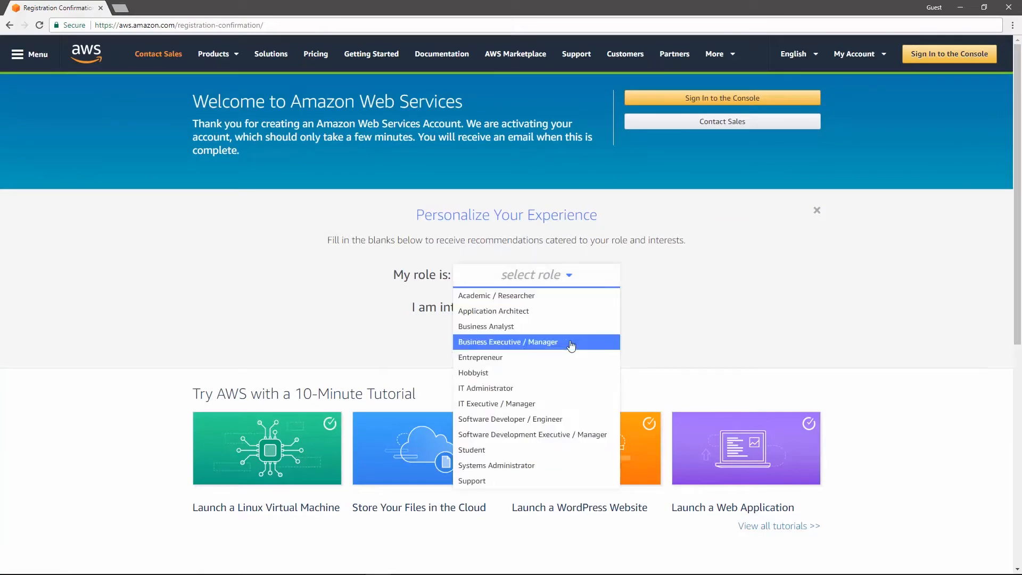
{"action": "left_click", "coordinate": [554, 419]}
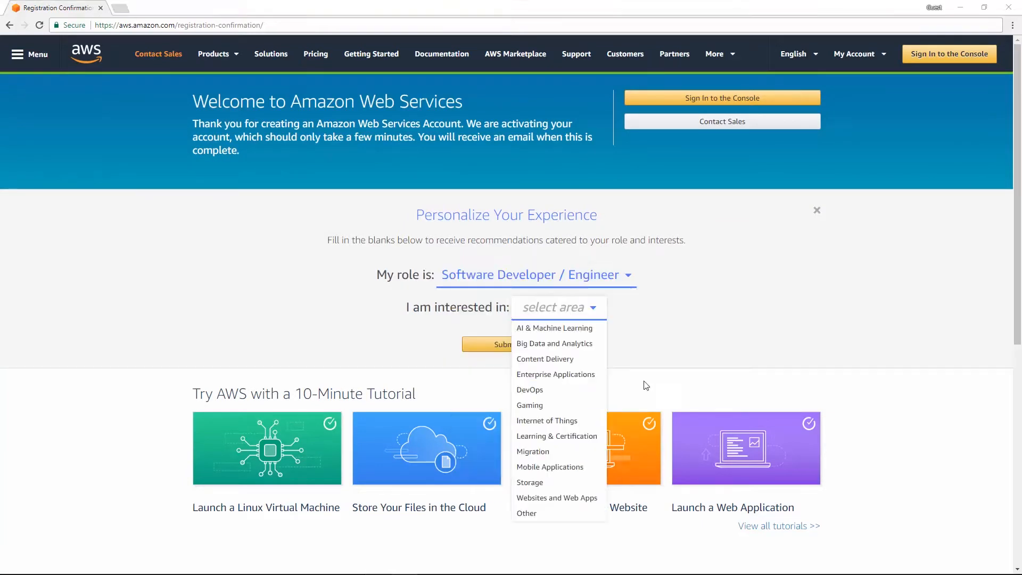
{"action": "left_click", "coordinate": [548, 512]}
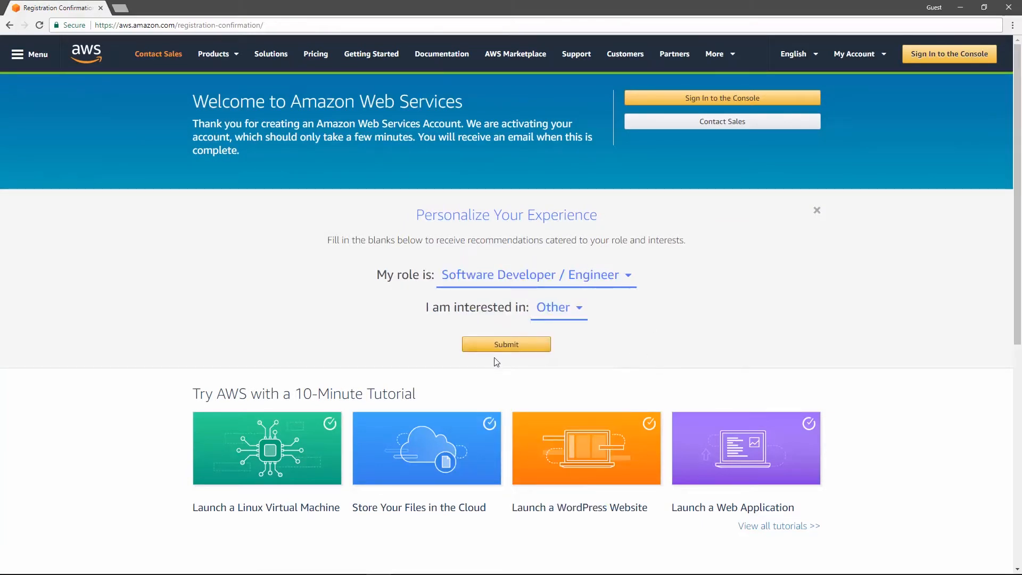
{"action": "left_click", "coordinate": [518, 344]}
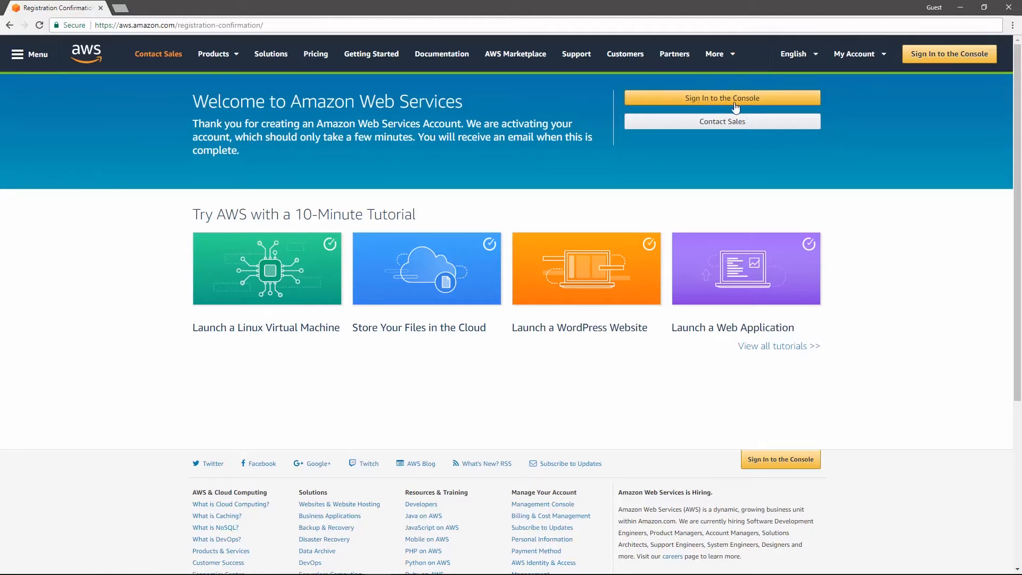
Step: Sign in to the AWS Management Console and open the IAM service by searching for "iam"
{"action": "left_click", "coordinate": [937, 52]}
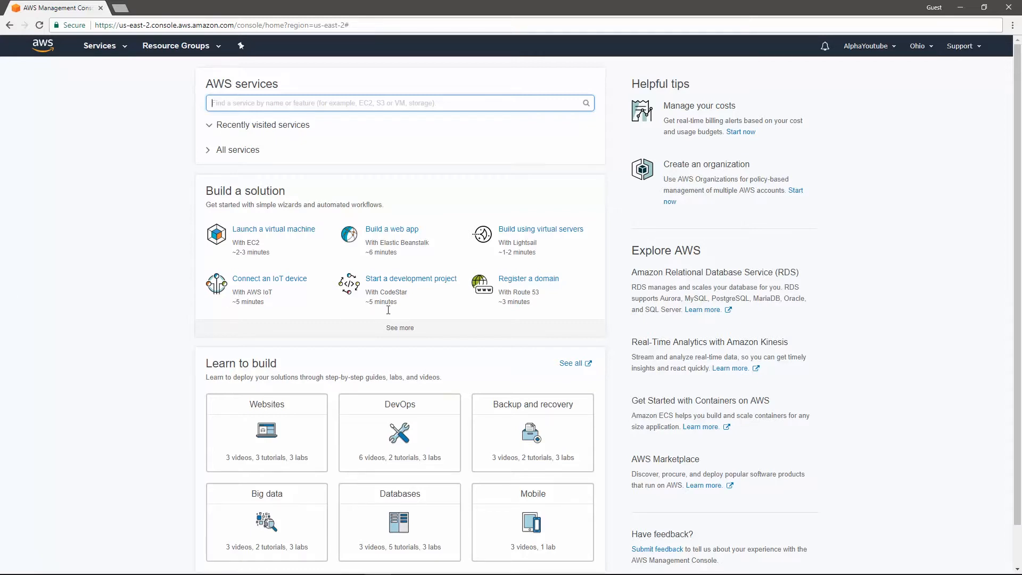
{"action": "scroll", "coordinate": [320, 214], "scroll_direction": "down", "scroll_amount": 1}
{"action": "scroll", "coordinate": [315, 218], "scroll_direction": "up", "scroll_amount": 1}
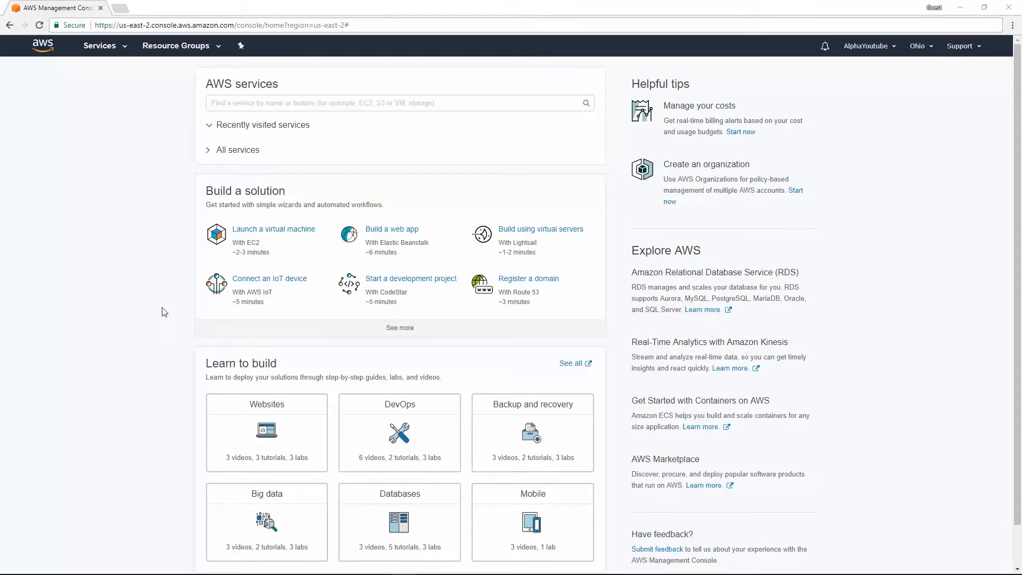
{"action": "left_click", "coordinate": [240, 104]}
{"action": "type", "text": "iam"}
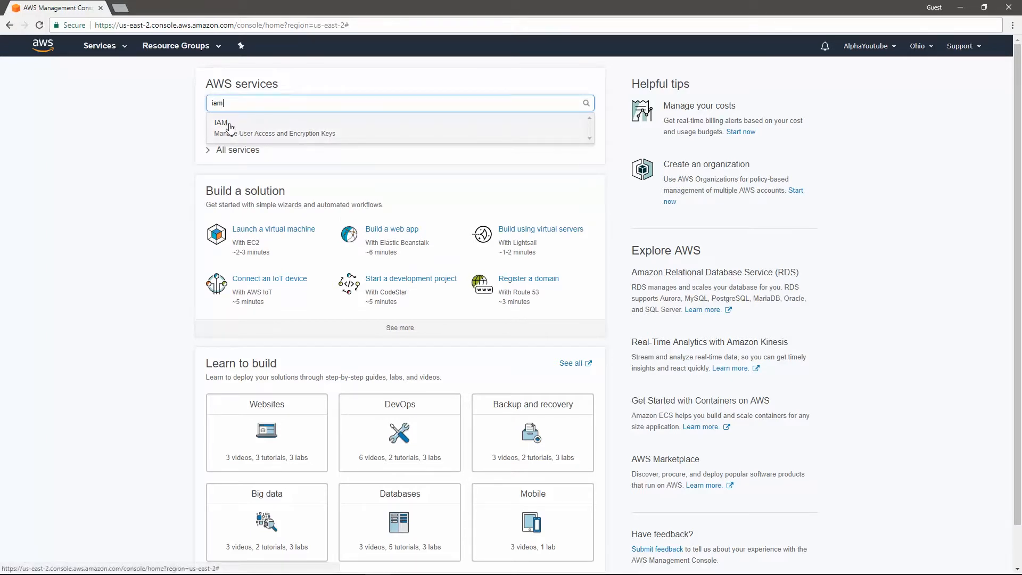
{"action": "left_click", "coordinate": [230, 128]}
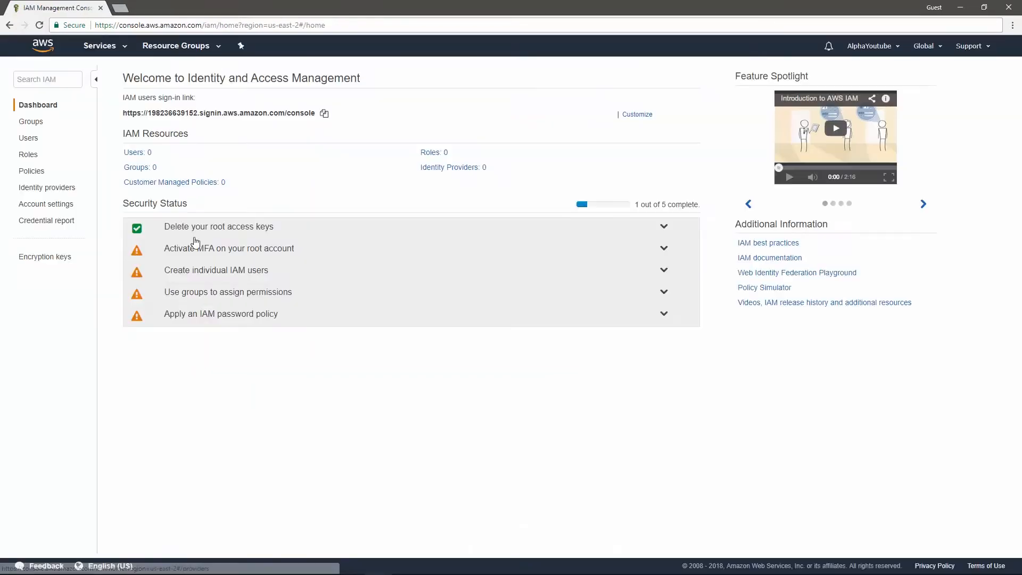
Step: Start a new IAM group named sample-group and proceed to its policy selection
{"action": "left_click", "coordinate": [34, 123]}
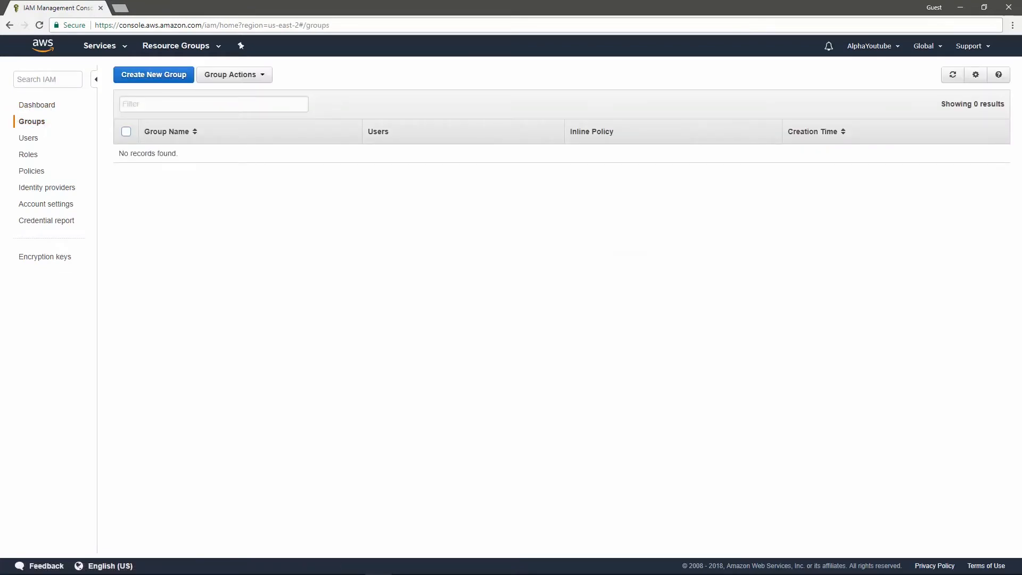
{"action": "left_click", "coordinate": [171, 79]}
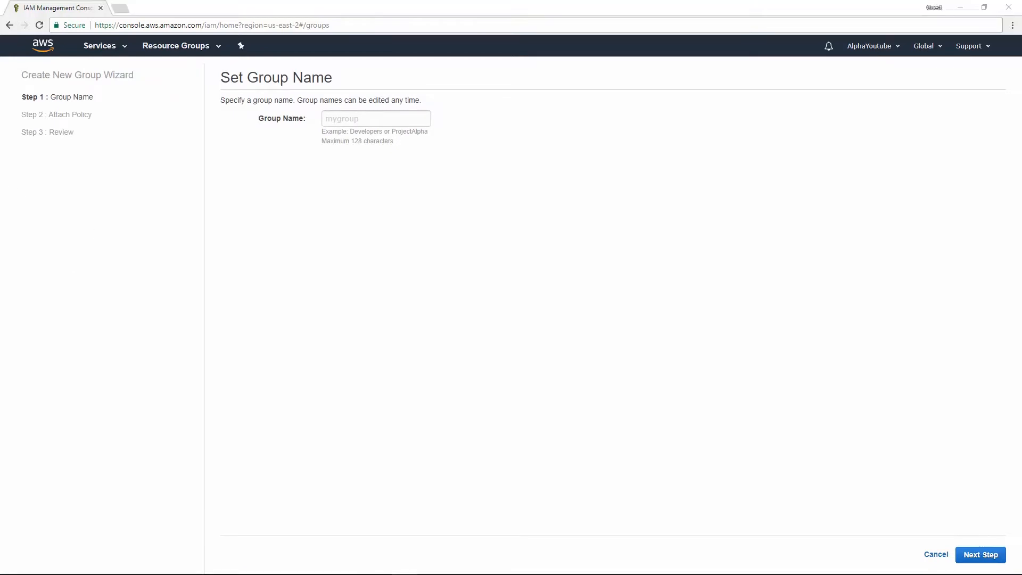
{"action": "left_click", "coordinate": [355, 121]}
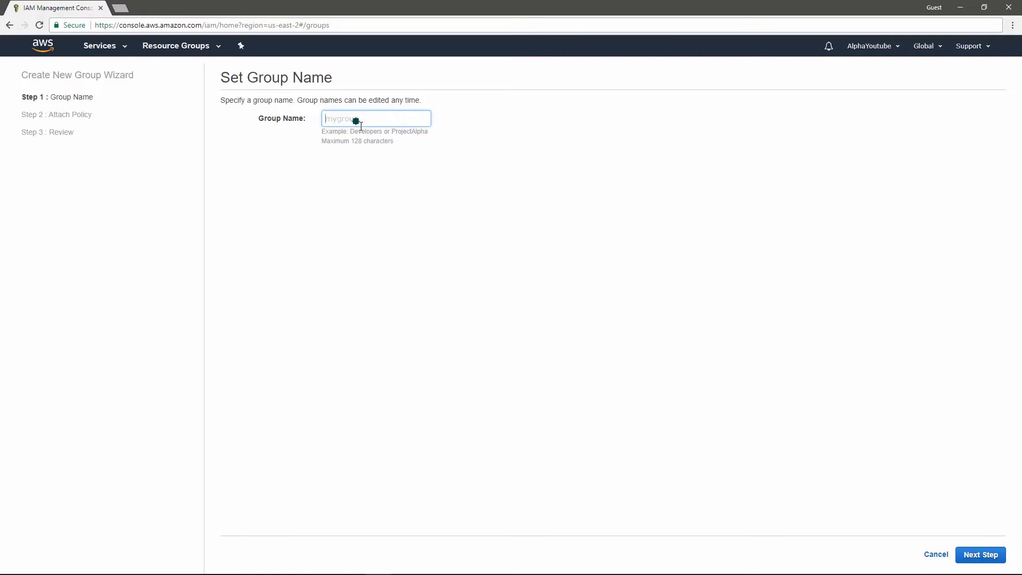
{"action": "type", "text": "sample-group"}
{"action": "left_click", "coordinate": [982, 554]}
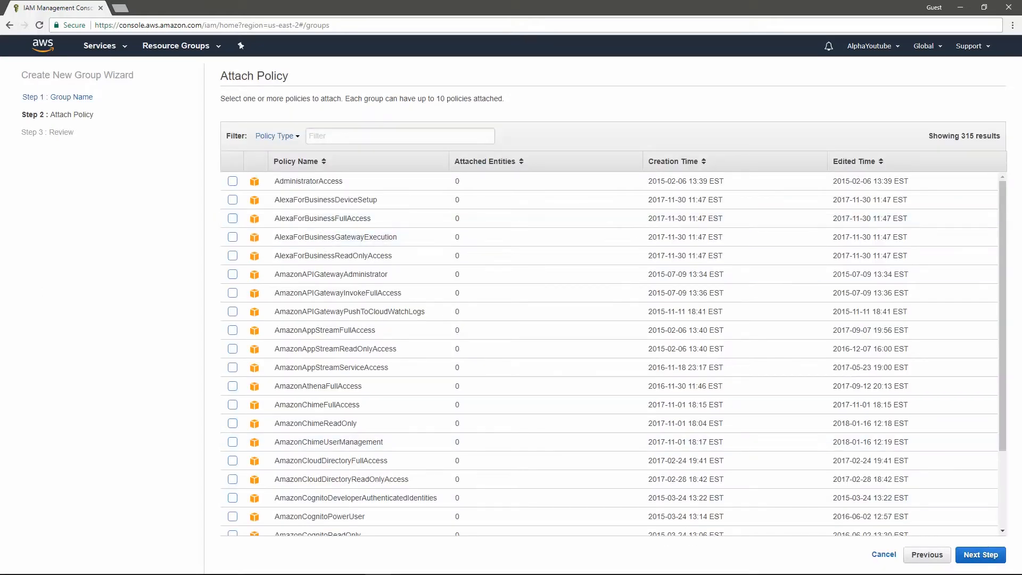
Step: Filter policies by cloud9, attach AWSCloud9Administrator, AWSCloud9EnvironmentMember and AWSCloud9User, and create the group
{"action": "left_click", "coordinate": [353, 137]}
{"action": "type", "text": "cloud9"}
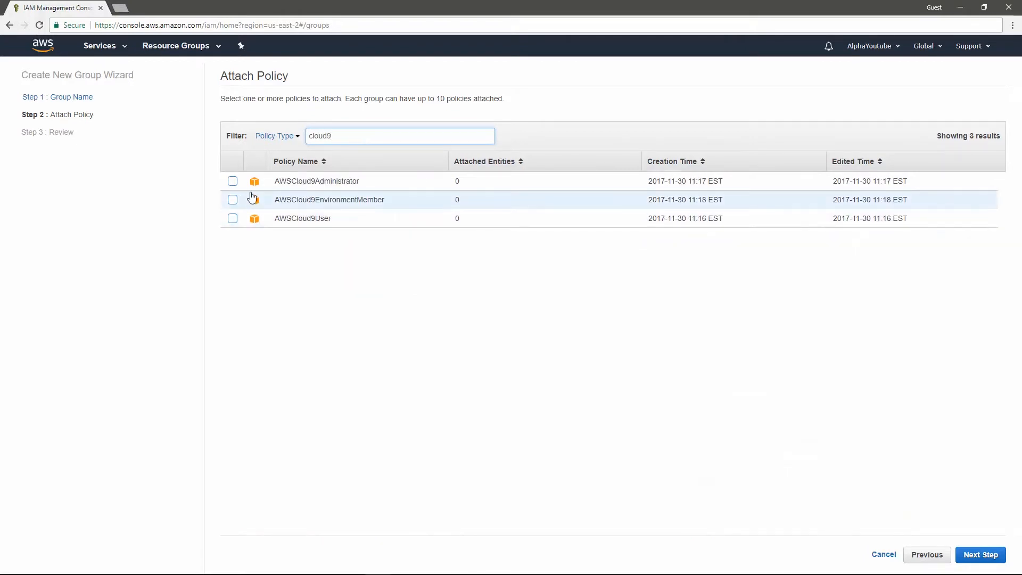
{"action": "left_click", "coordinate": [232, 181]}
{"action": "left_click", "coordinate": [232, 199]}
{"action": "left_click", "coordinate": [233, 218]}
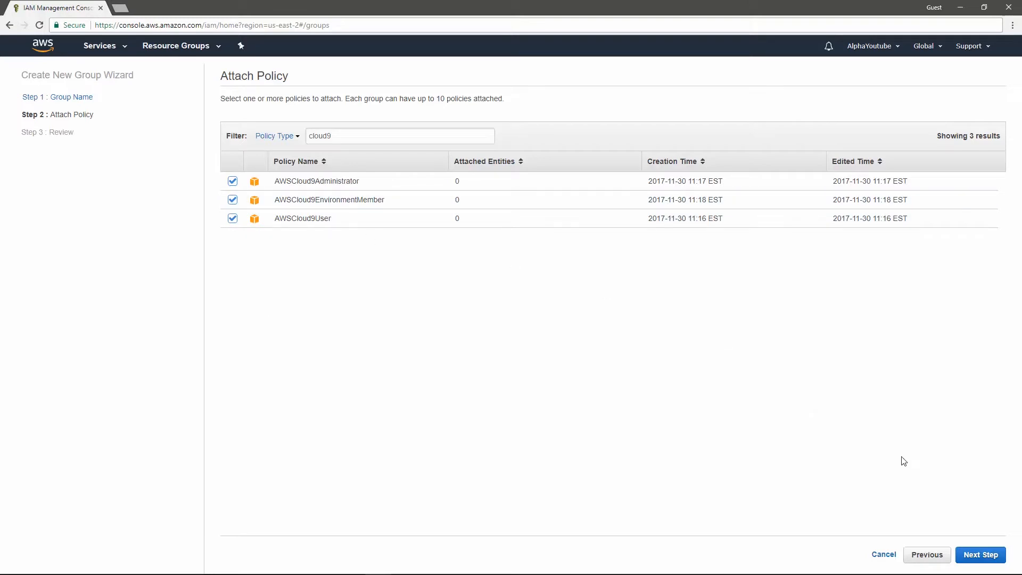
{"action": "left_click", "coordinate": [984, 556]}
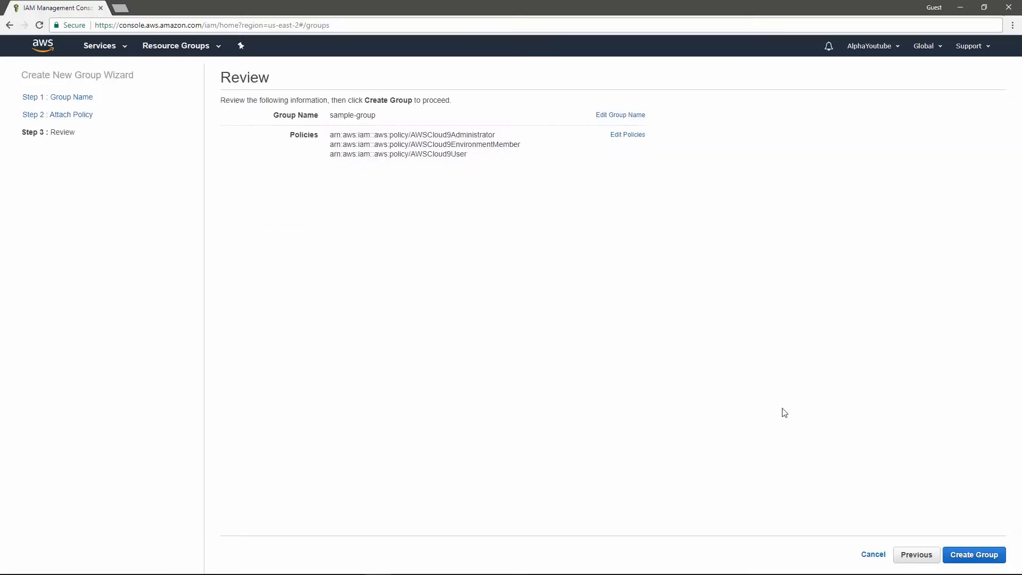
{"action": "left_click", "coordinate": [985, 554]}
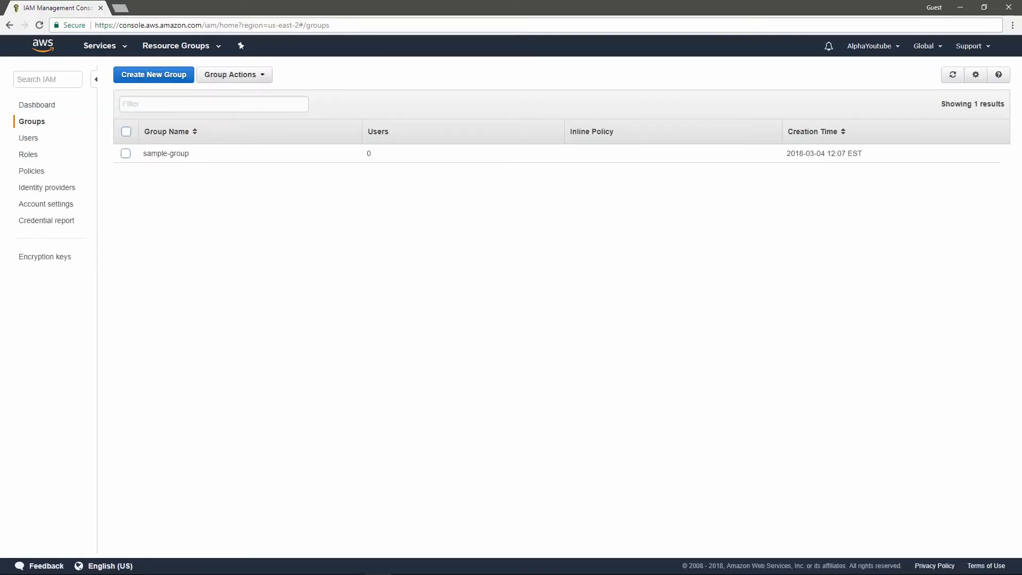
Step: Start a new IAM user named alpha with both Programmatic access and AWS Management Console access
{"action": "left_click", "coordinate": [30, 139]}
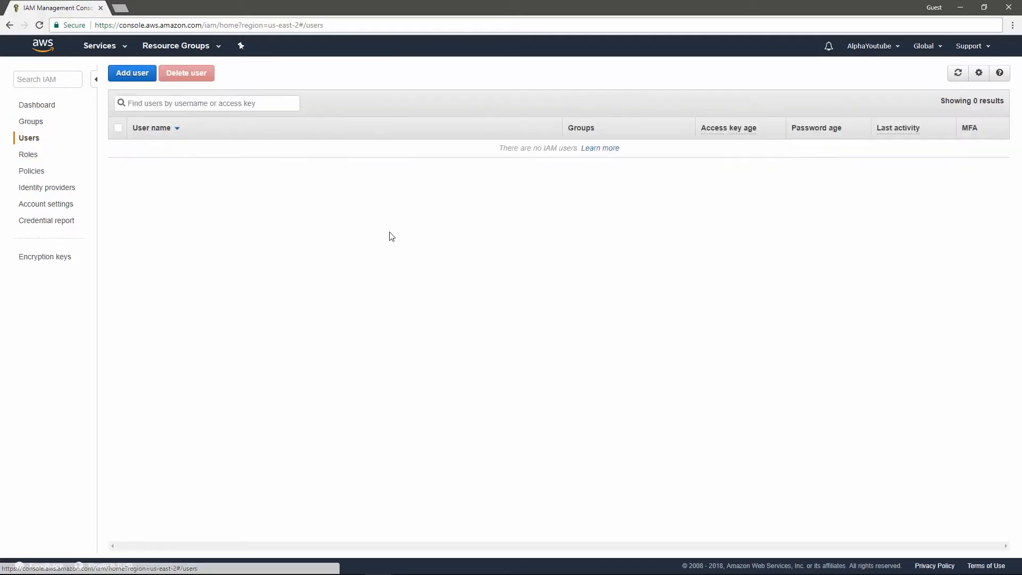
{"action": "left_click", "coordinate": [125, 77]}
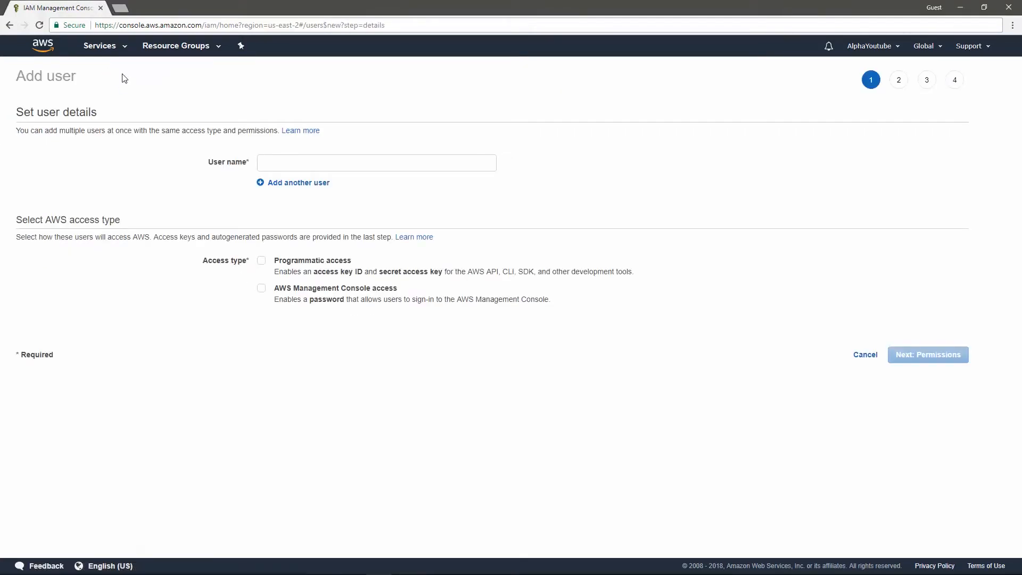
{"action": "type", "text": "alpha"}
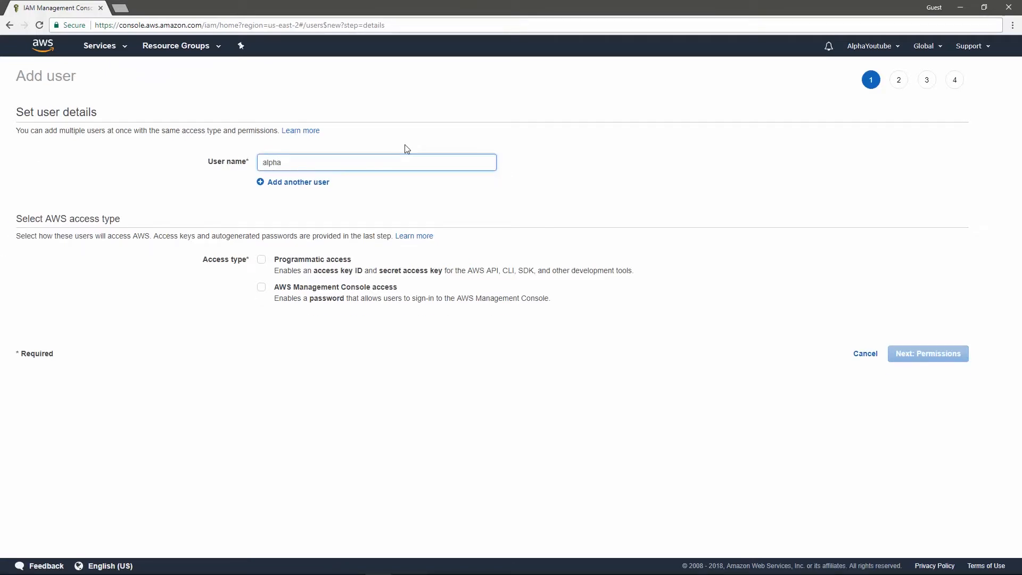
{"action": "left_click", "coordinate": [261, 259]}
{"action": "left_click", "coordinate": [261, 287]}
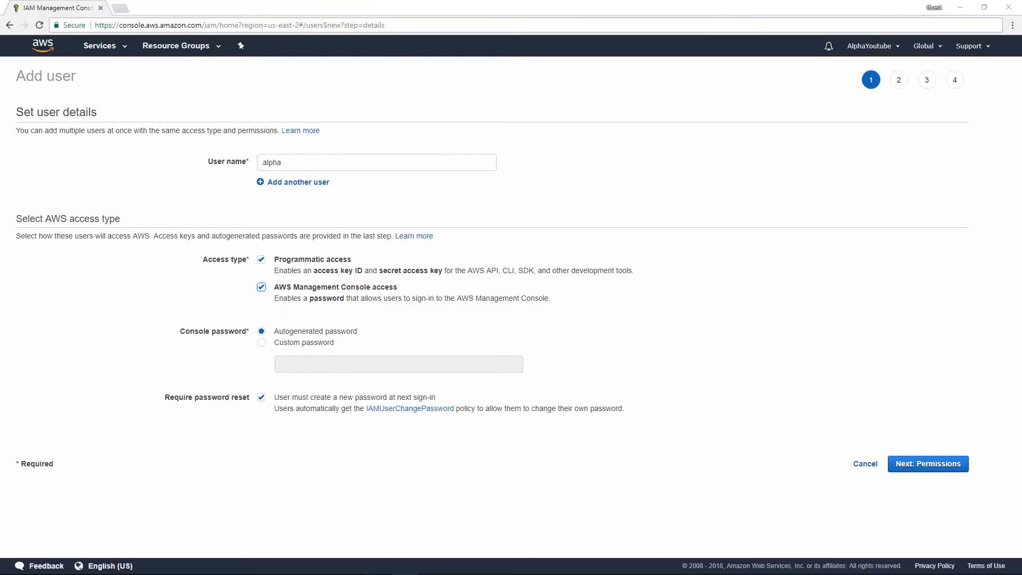
Step: Give the user a custom console password, turn off the required password reset and proceed to permissions
{"action": "left_click", "coordinate": [261, 342]}
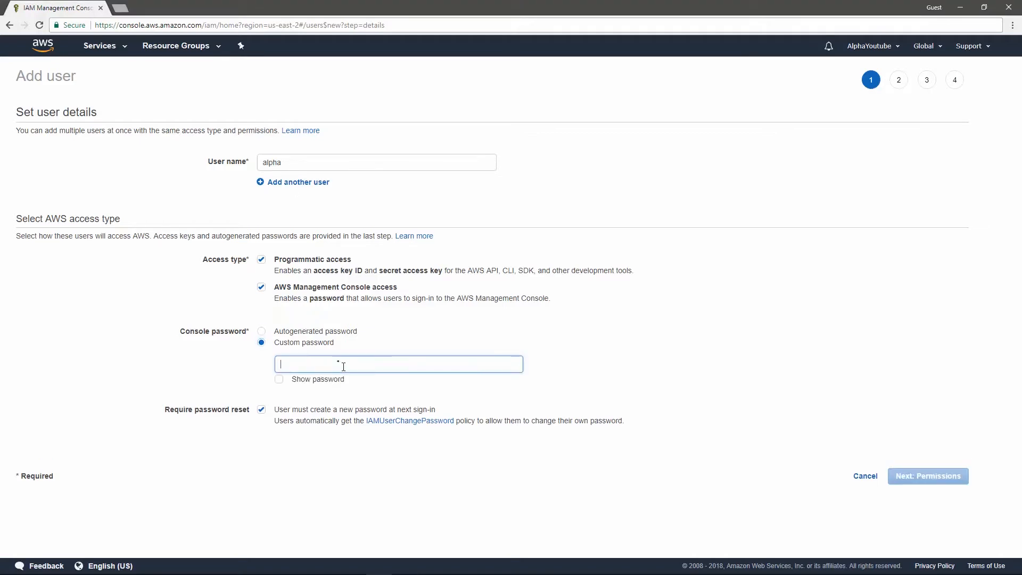
{"action": "left_click", "coordinate": [343, 369]}
{"action": "type", "text": "••"}
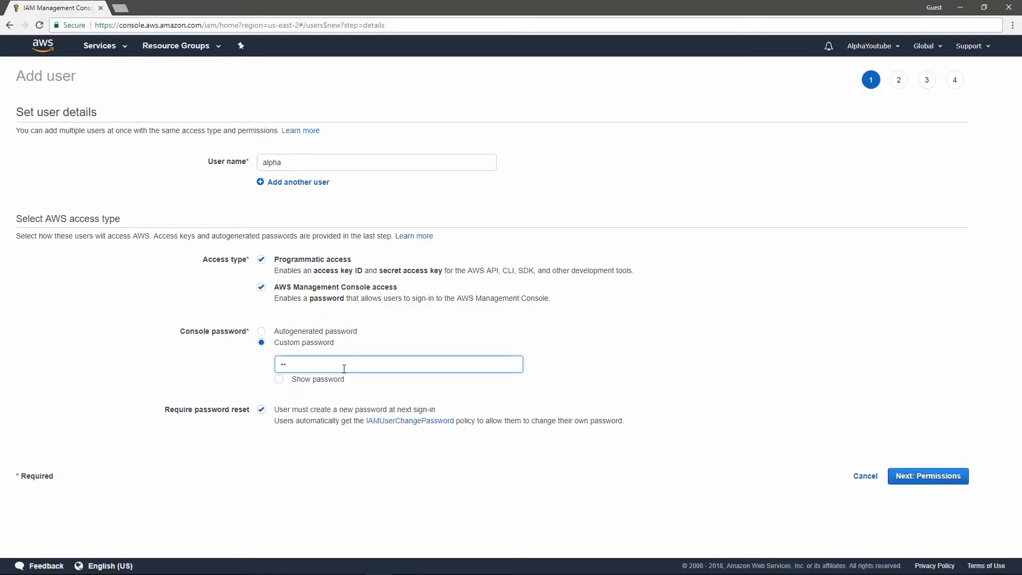
{"action": "type", "text": "•••••"}
{"action": "left_click", "coordinate": [265, 432]}
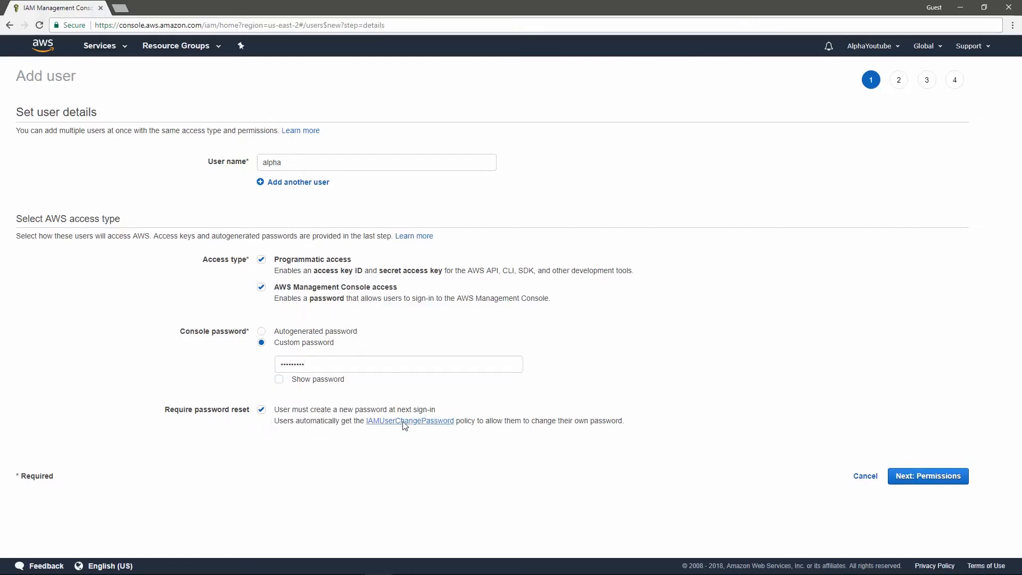
{"action": "left_click", "coordinate": [261, 410]}
{"action": "left_click", "coordinate": [944, 479]}
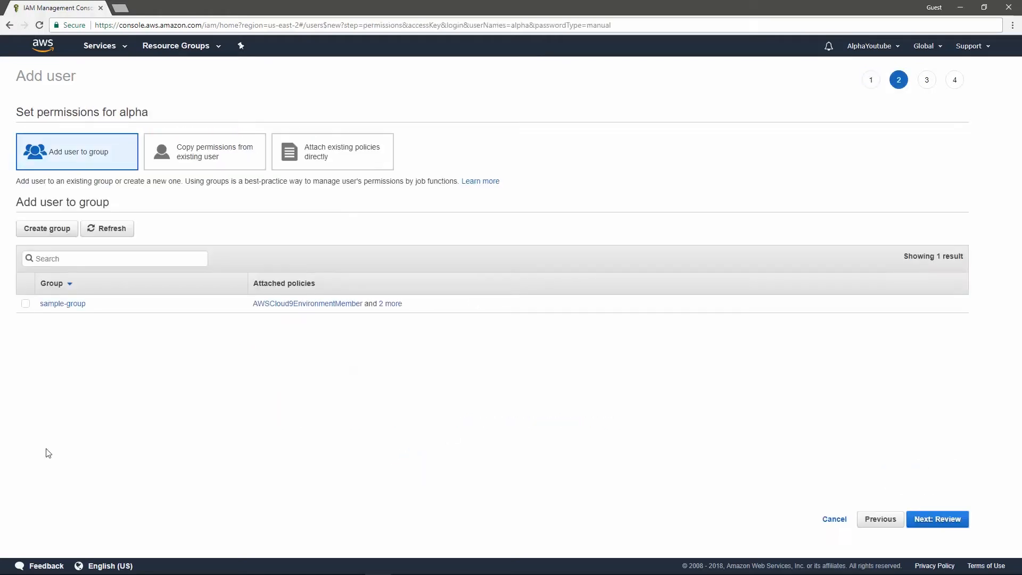
Step: Add the user to sample-group and create the user after the review
{"action": "left_click", "coordinate": [27, 304]}
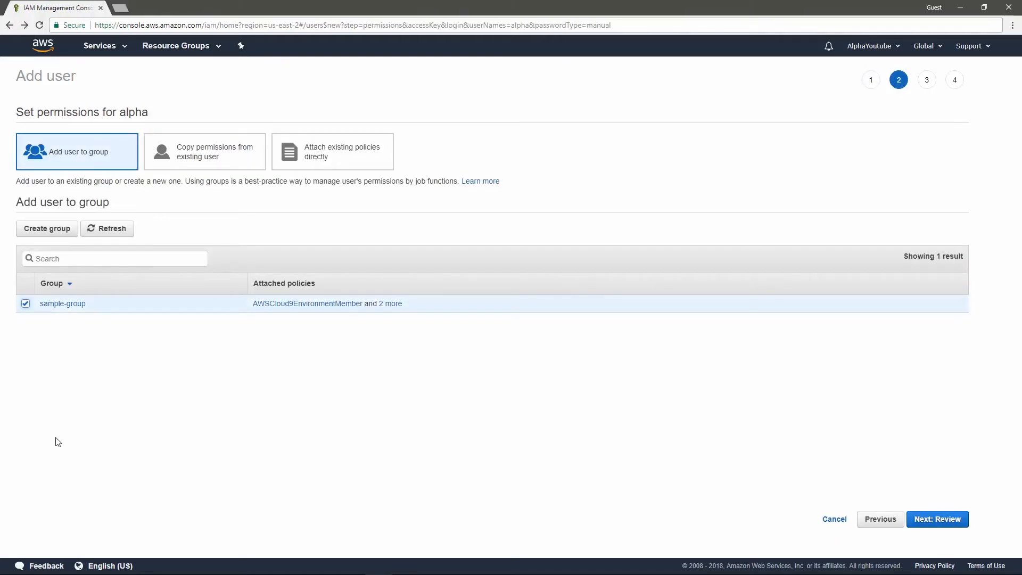
{"action": "left_click", "coordinate": [943, 520]}
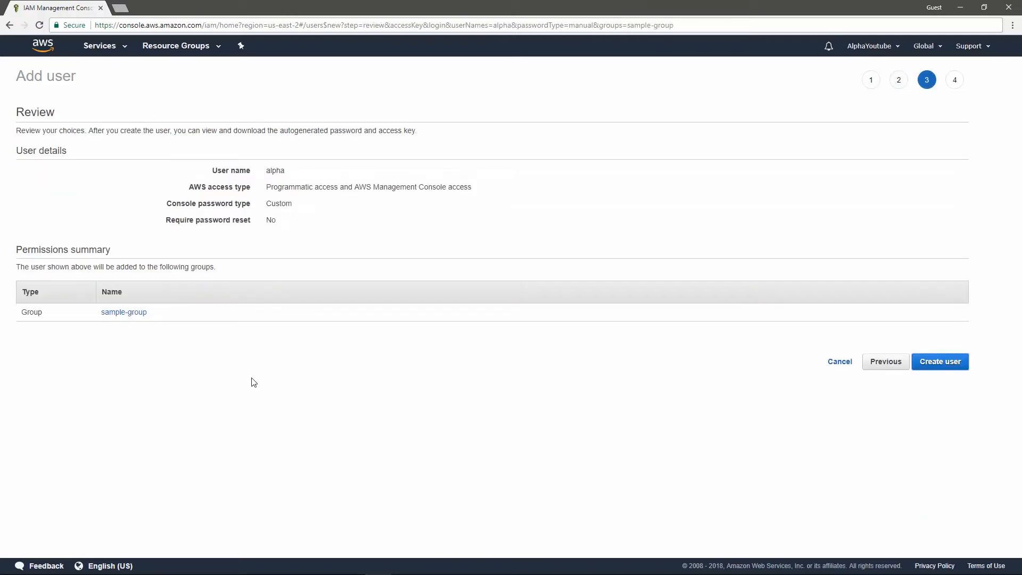
{"action": "left_click", "coordinate": [946, 367]}
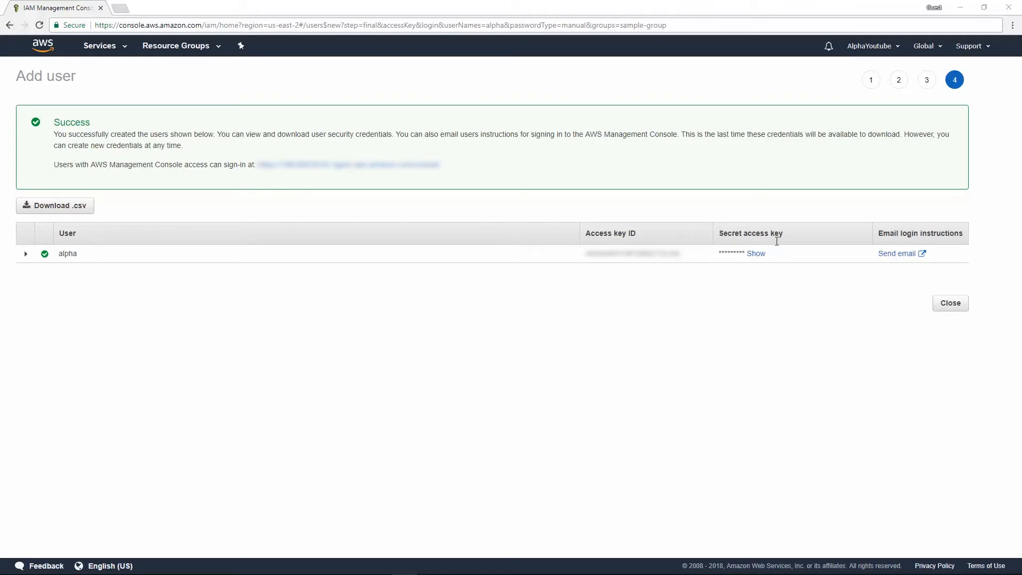
Step: Download the new user's credentials as a CSV file, close the user creation and open the IAM groups list
{"action": "left_click", "coordinate": [76, 209]}
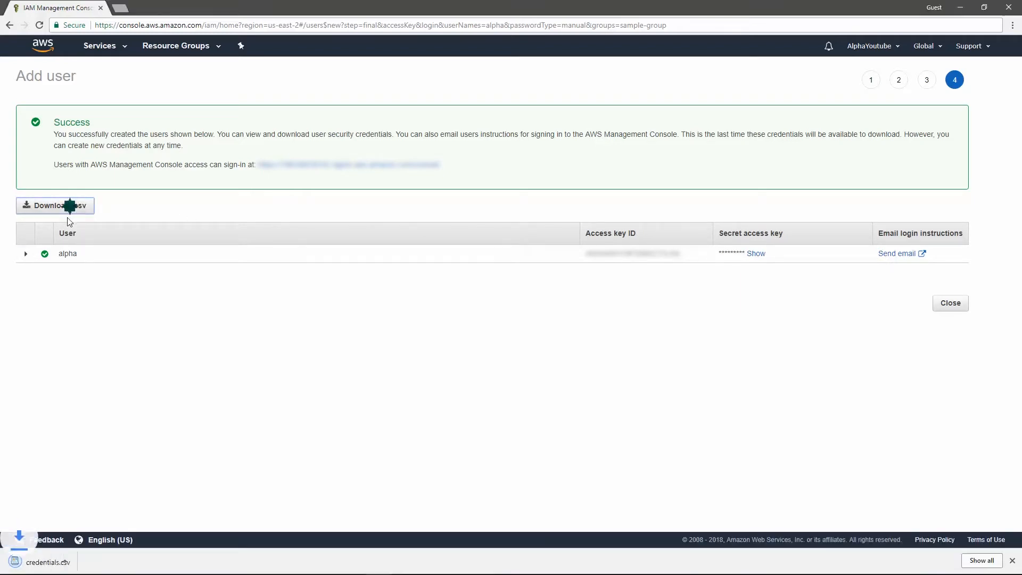
{"action": "left_click", "coordinate": [950, 304]}
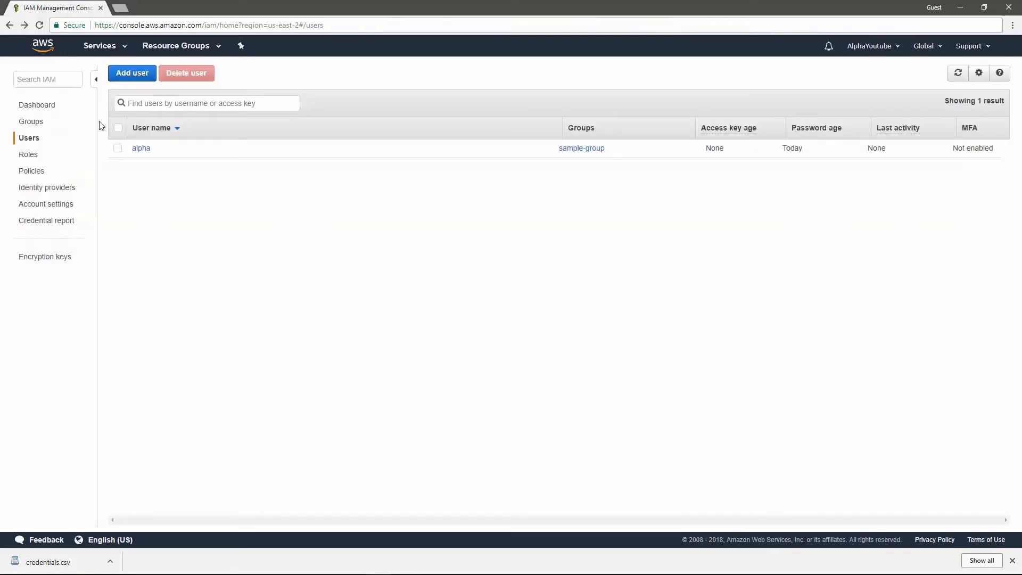
{"action": "left_click", "coordinate": [37, 122]}
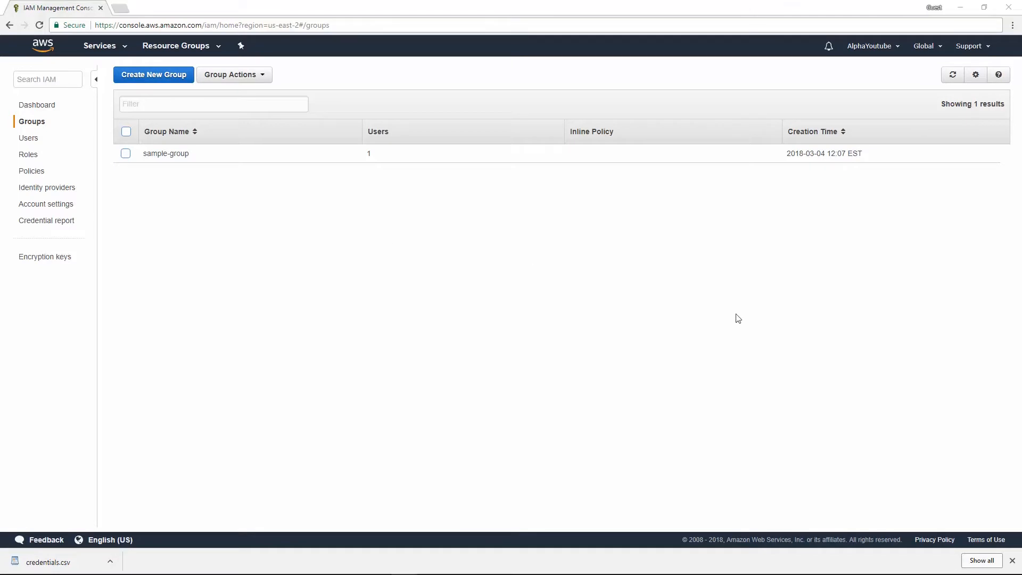
Step: Open the account settings page and highlight the account ID and account name
{"action": "left_click", "coordinate": [898, 49]}
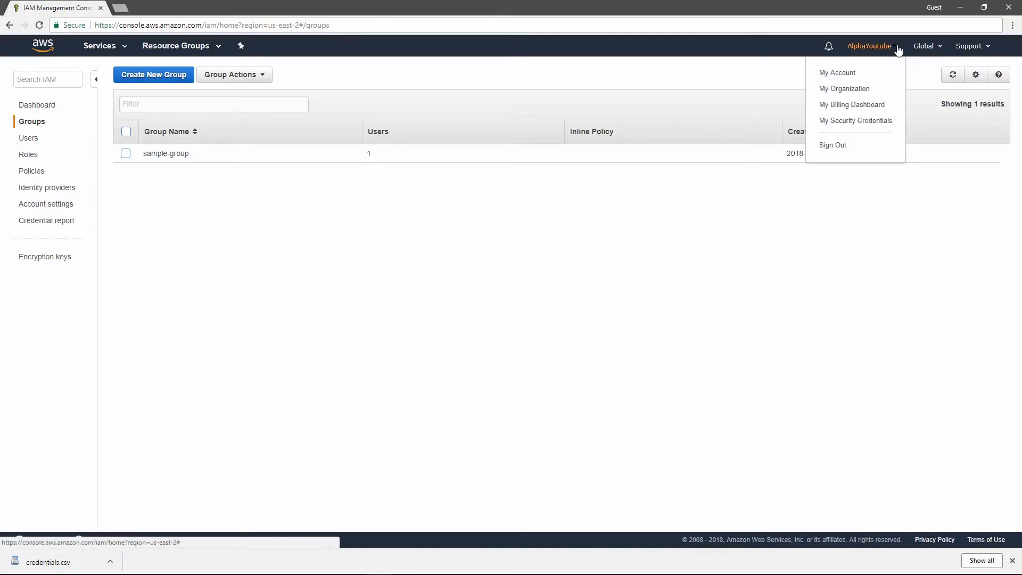
{"action": "left_click", "coordinate": [841, 73]}
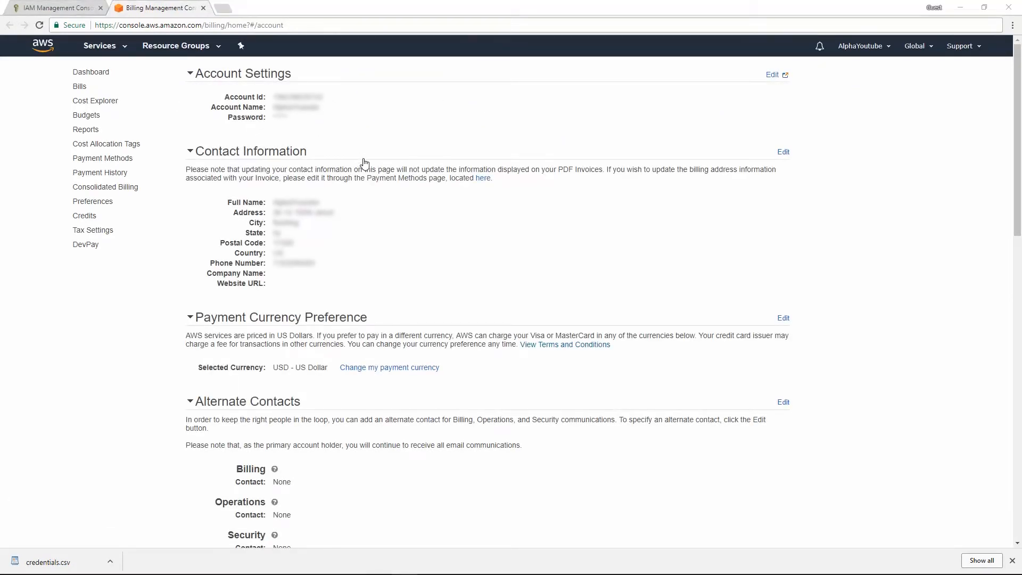
{"action": "left_click", "coordinate": [333, 129]}
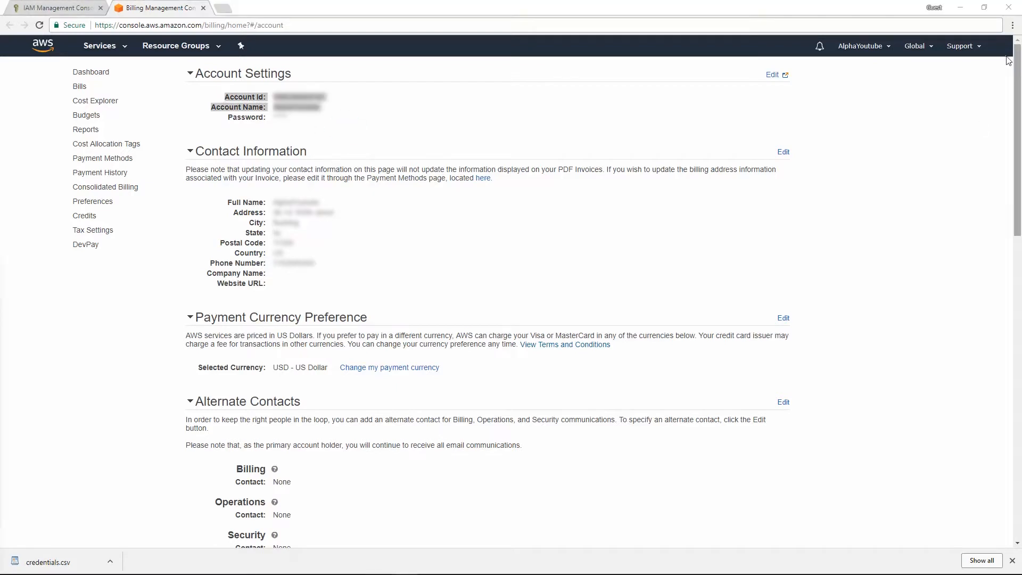
Step: Sign out of the root account and open the console sign-in for a different account
{"action": "left_click", "coordinate": [873, 48]}
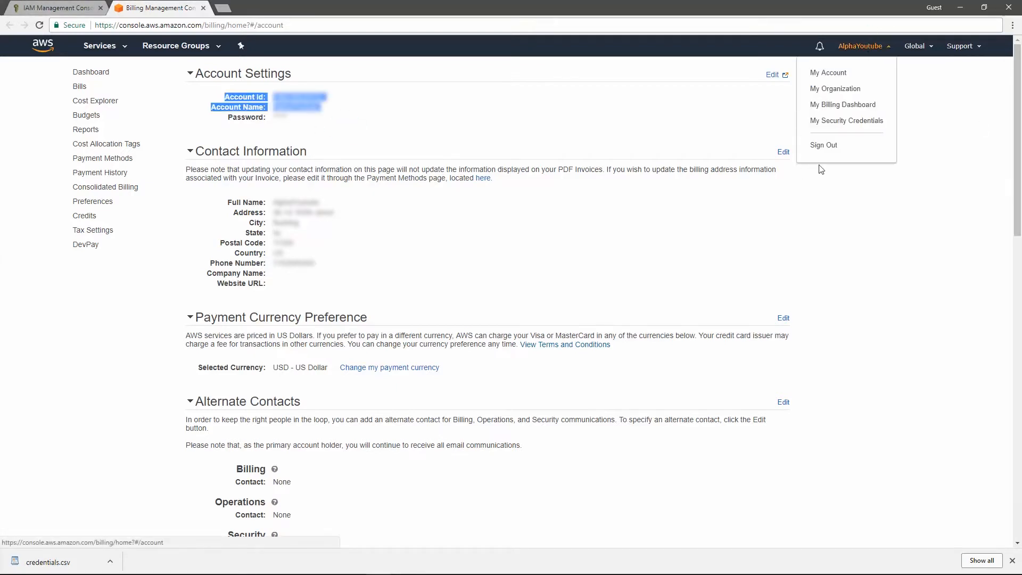
{"action": "left_click", "coordinate": [825, 147]}
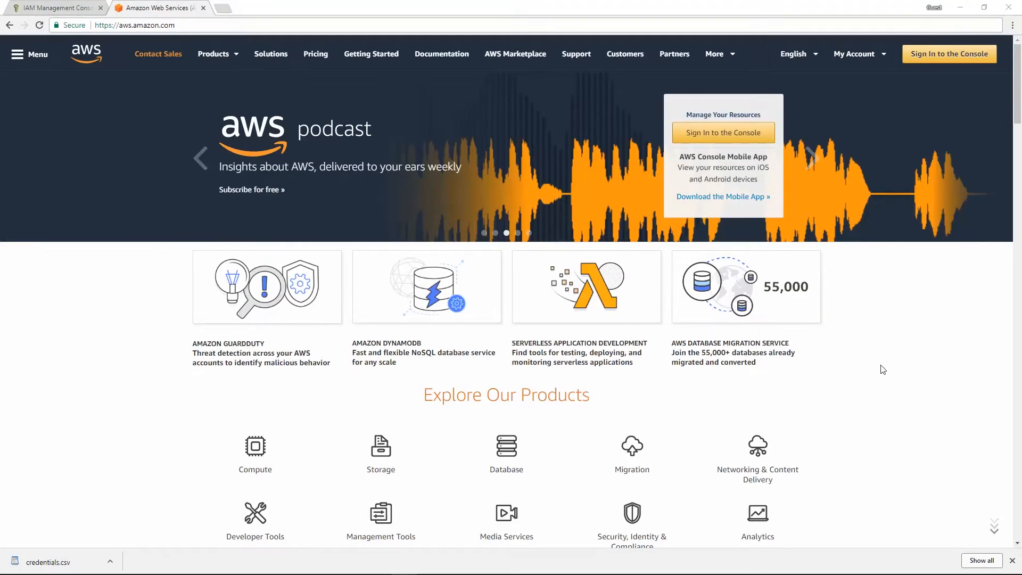
{"action": "left_click", "coordinate": [957, 59]}
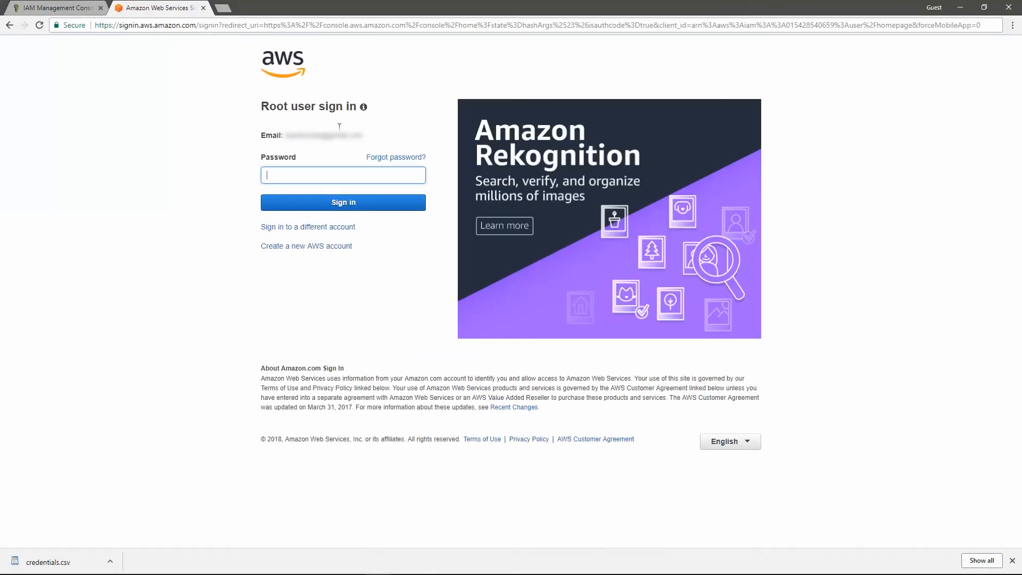
{"action": "left_click", "coordinate": [261, 108]}
{"action": "mouse_move", "coordinate": [259, 106]}
{"action": "left_mouse_down"}
{"action": "mouse_move", "coordinate": [298, 108]}
{"action": "mouse_move", "coordinate": [269, 108]}
{"action": "left_mouse_up"}
{"action": "left_click", "coordinate": [226, 171]}
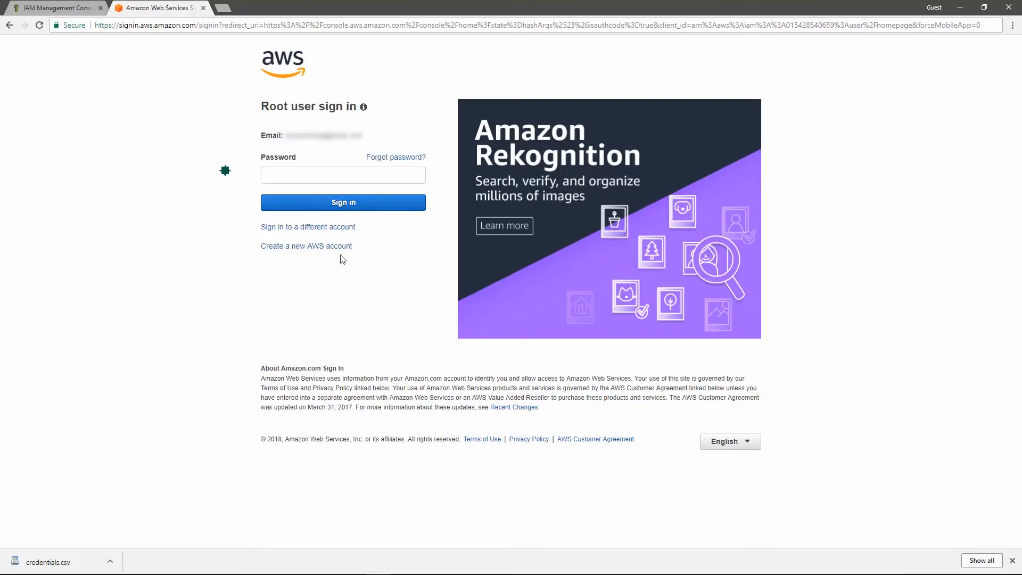
{"action": "left_click", "coordinate": [311, 228]}
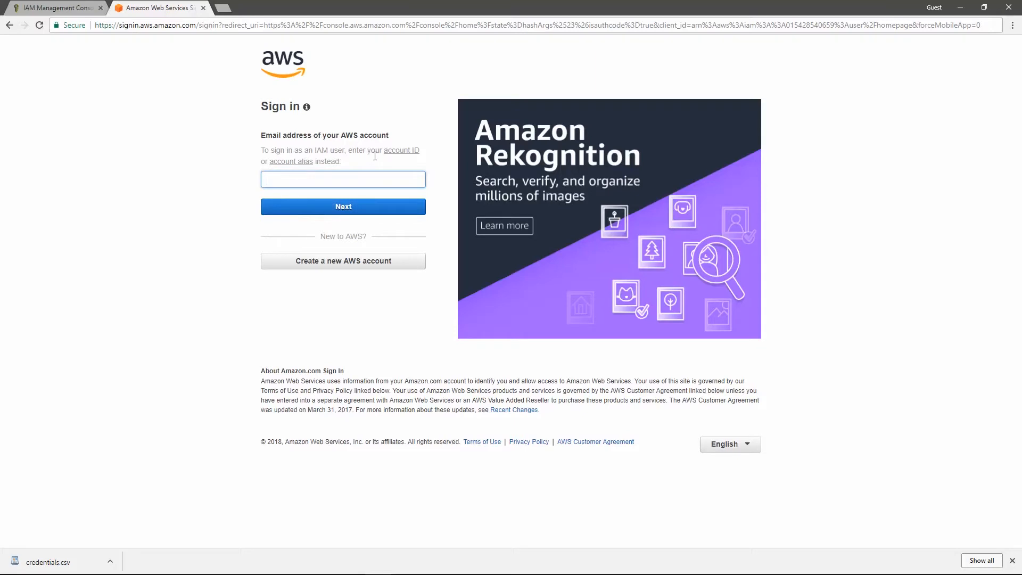
Step: Enter the account ID and sign in as the IAM user alpha with the account password
{"action": "mouse_move", "coordinate": [269, 166]}
{"action": "key", "text": "ctrl+v"}
{"action": "left_click", "coordinate": [352, 211]}
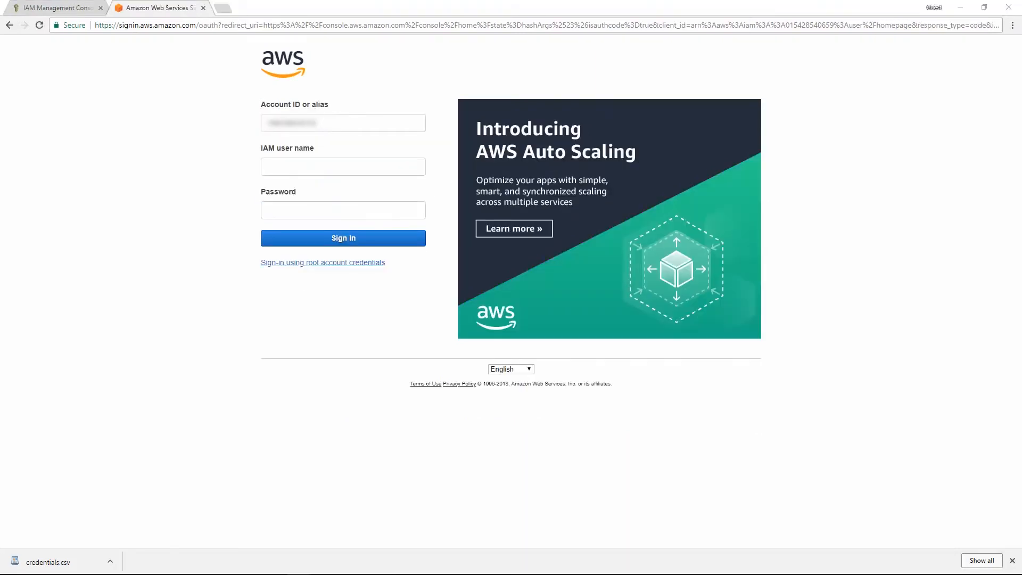
{"action": "left_click", "coordinate": [285, 168]}
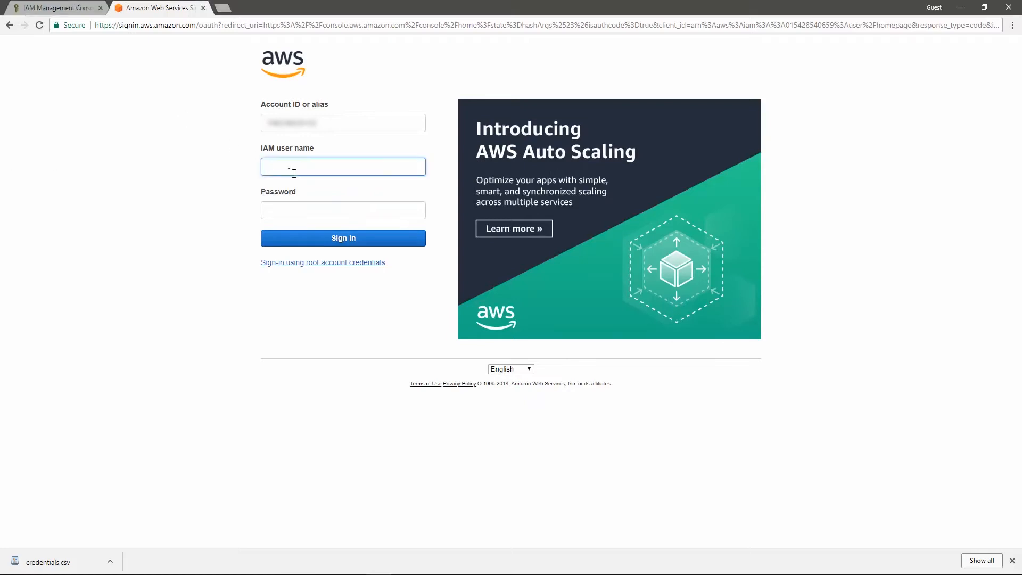
{"action": "type", "text": "alpha"}
{"action": "left_click", "coordinate": [314, 217]}
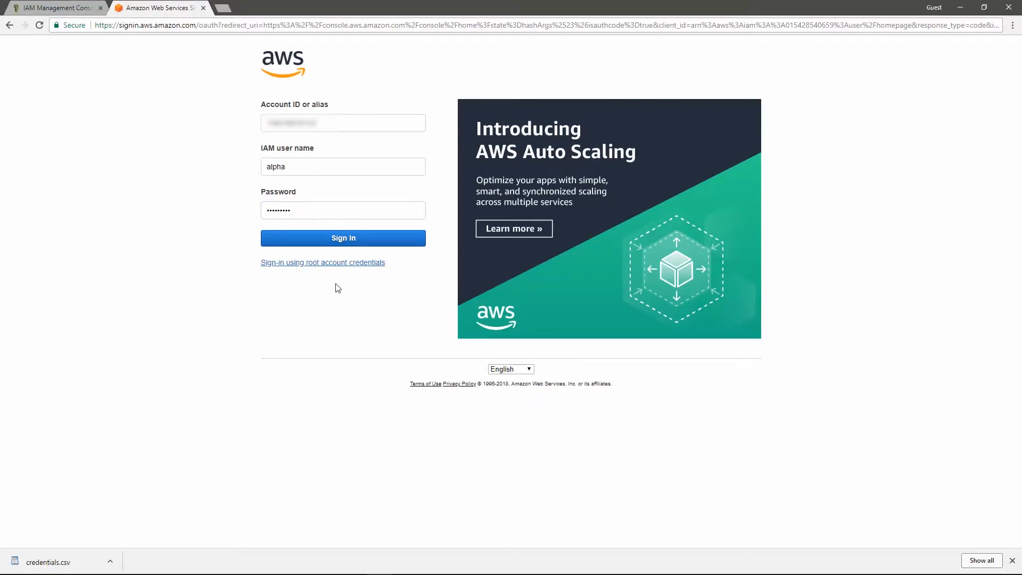
{"action": "left_click", "coordinate": [369, 242]}
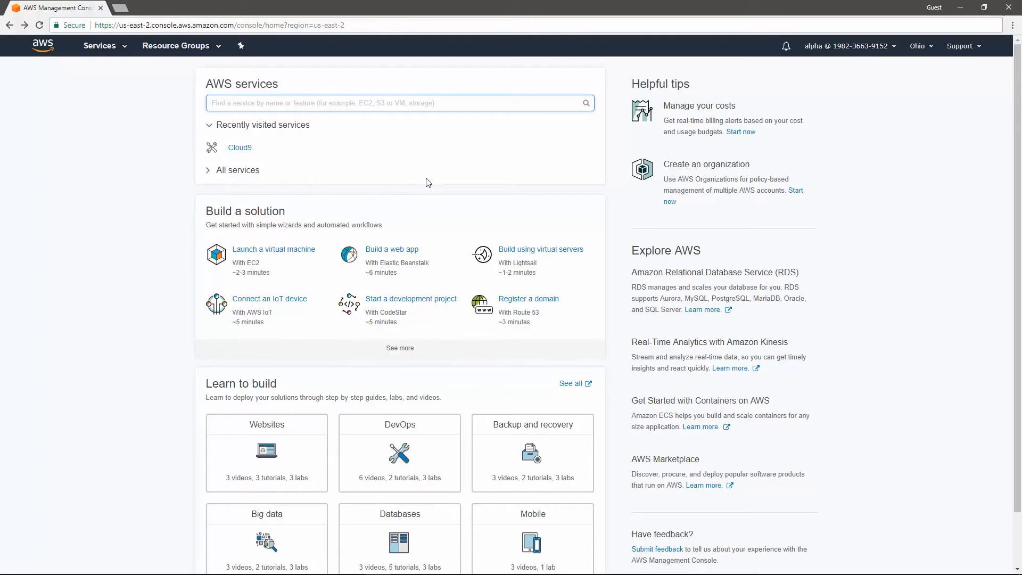
Step: Expand the full list of AWS services and open Cloud9 from Developer Tools
{"action": "left_click", "coordinate": [257, 176]}
{"action": "scroll", "coordinate": [406, 472], "scroll_direction": "down", "scroll_amount": 7}
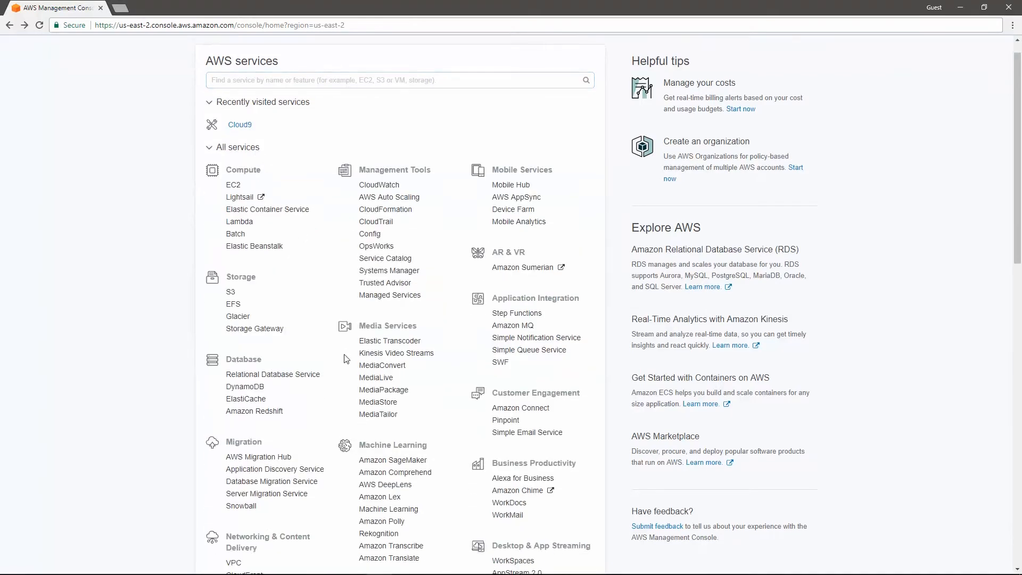
{"action": "scroll", "coordinate": [412, 484], "scroll_direction": "up", "scroll_amount": 7}
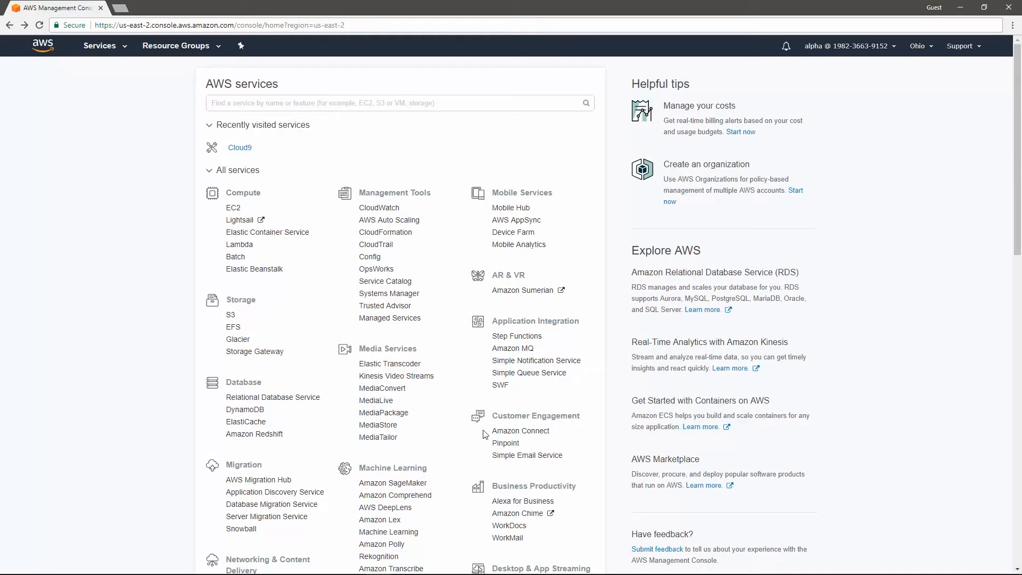
{"action": "scroll", "coordinate": [500, 436], "scroll_direction": "down", "scroll_amount": 2}
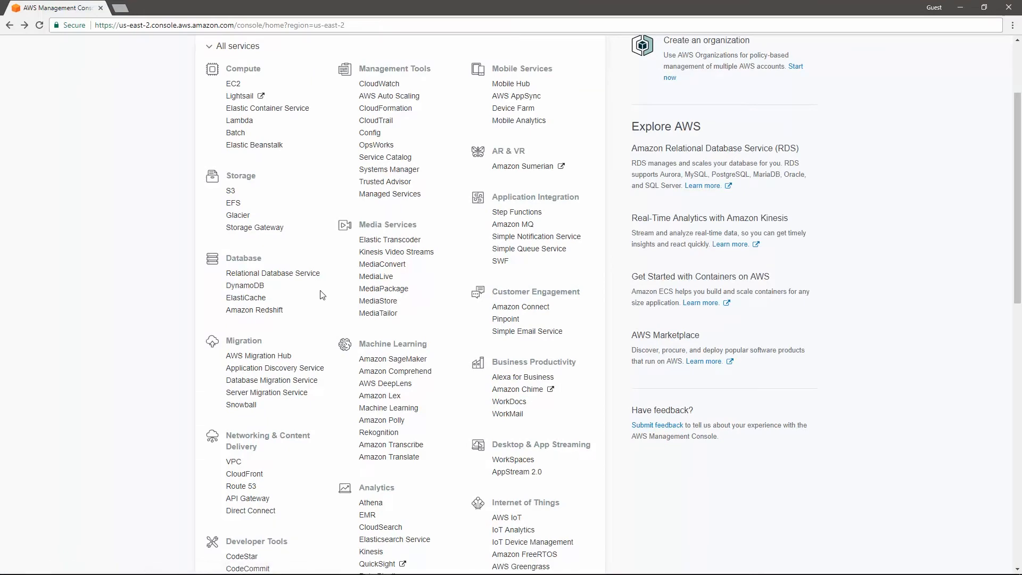
{"action": "scroll", "coordinate": [322, 300], "scroll_direction": "down", "scroll_amount": 5}
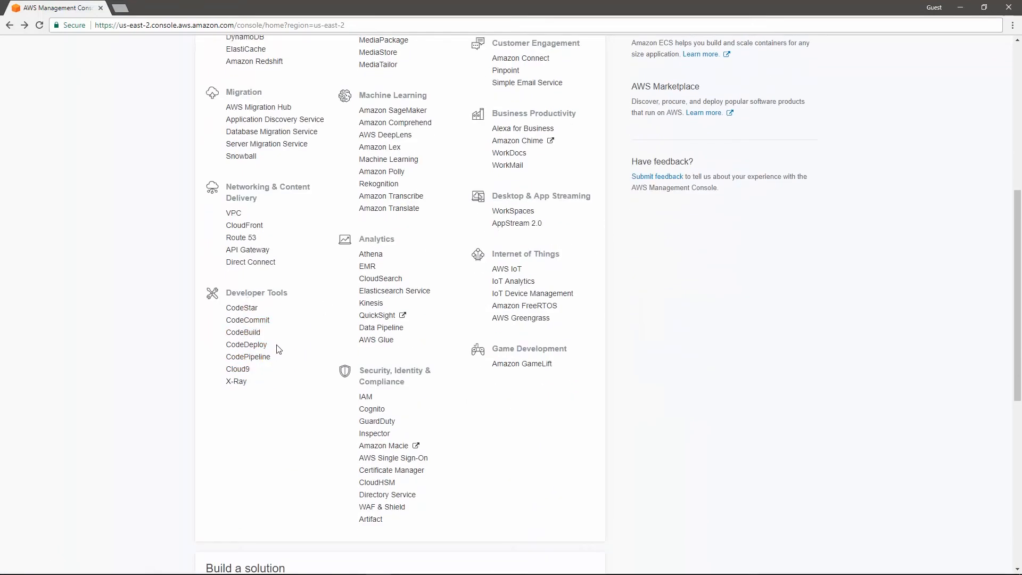
{"action": "left_click", "coordinate": [249, 373]}
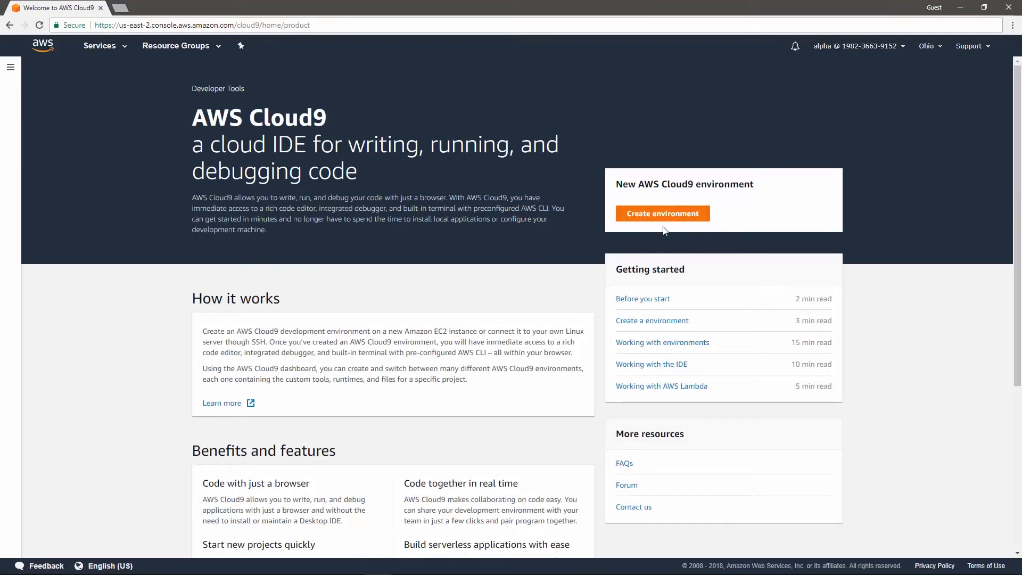
Step: Start a Cloud9 environment named Test Environment with the description "Testing environment set up" and proceed to its settings
{"action": "scroll", "coordinate": [664, 230], "scroll_direction": "down", "scroll_amount": 2}
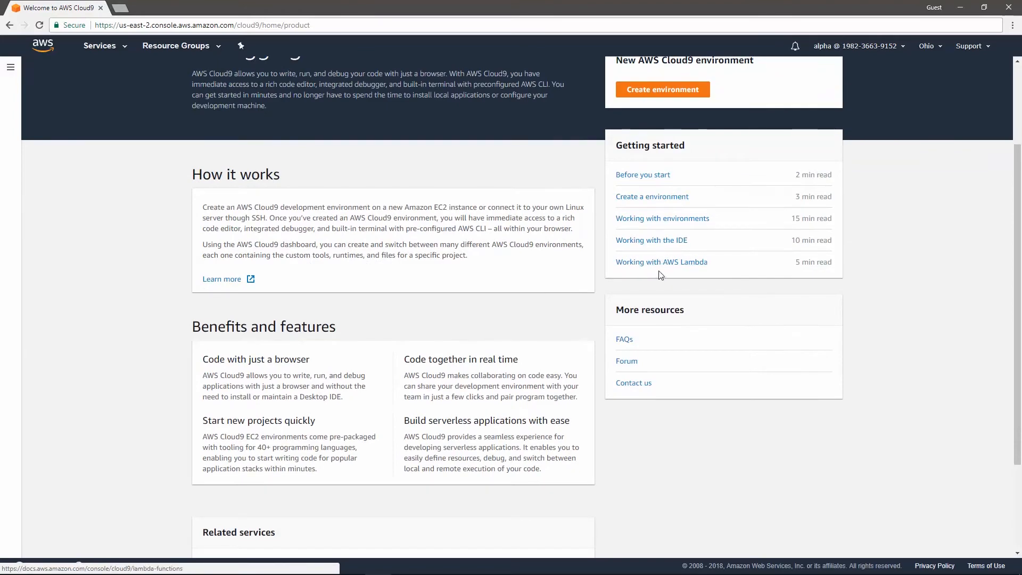
{"action": "scroll", "coordinate": [294, 344], "scroll_direction": "down", "scroll_amount": 2}
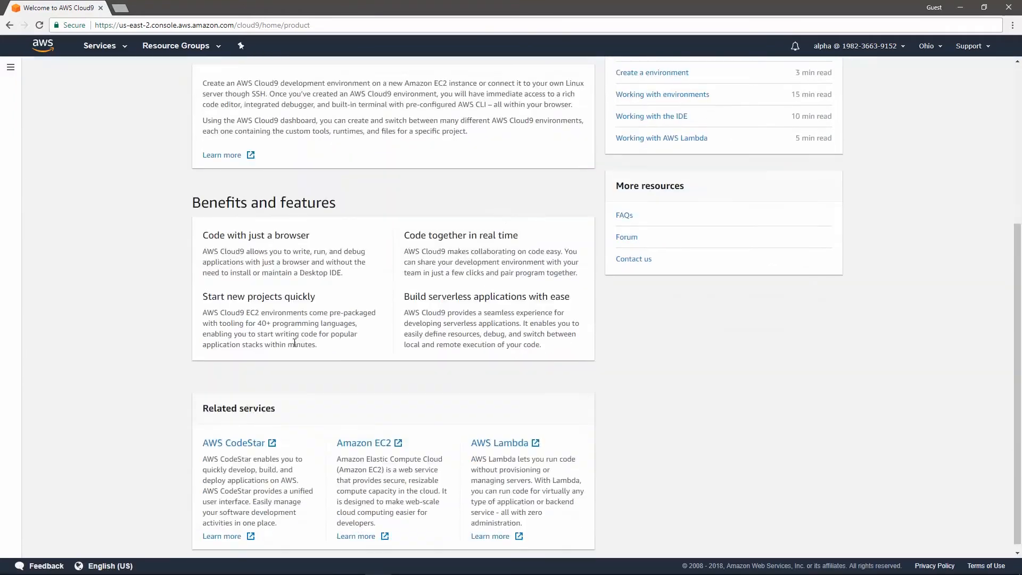
{"action": "scroll", "coordinate": [294, 344], "scroll_direction": "down", "scroll_amount": 1}
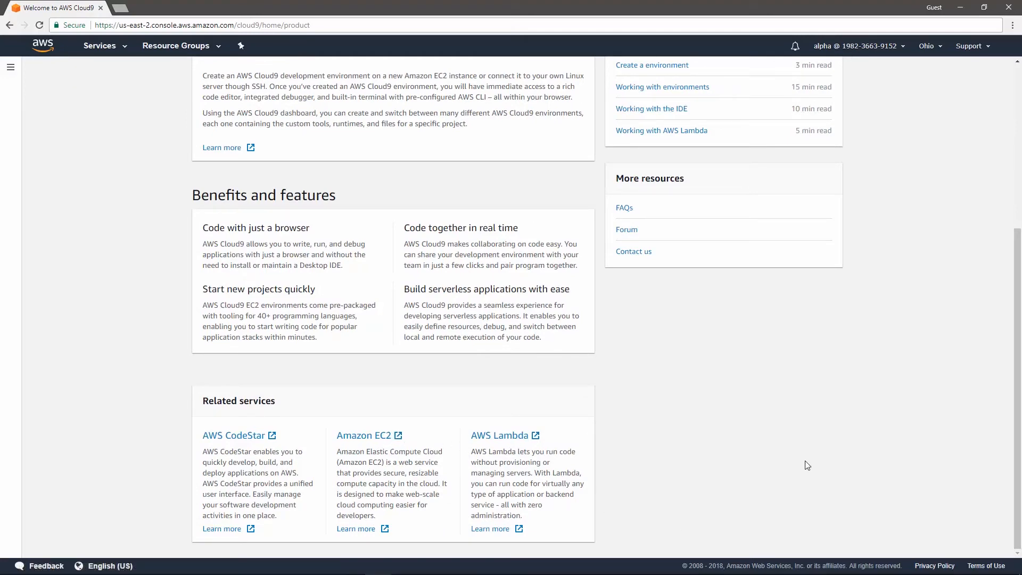
{"action": "scroll", "coordinate": [820, 464], "scroll_direction": "up", "scroll_amount": 5}
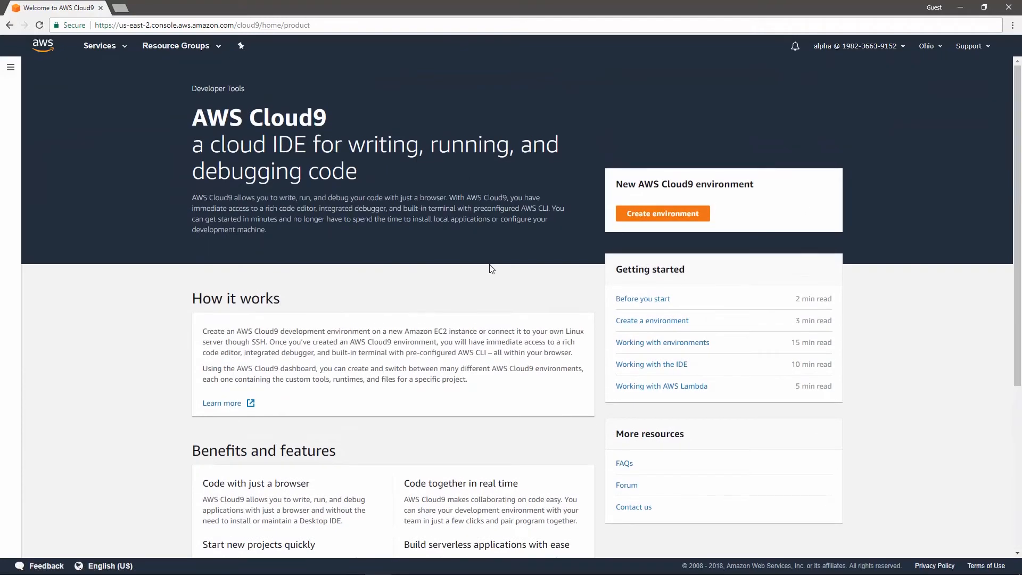
{"action": "left_click", "coordinate": [683, 213]}
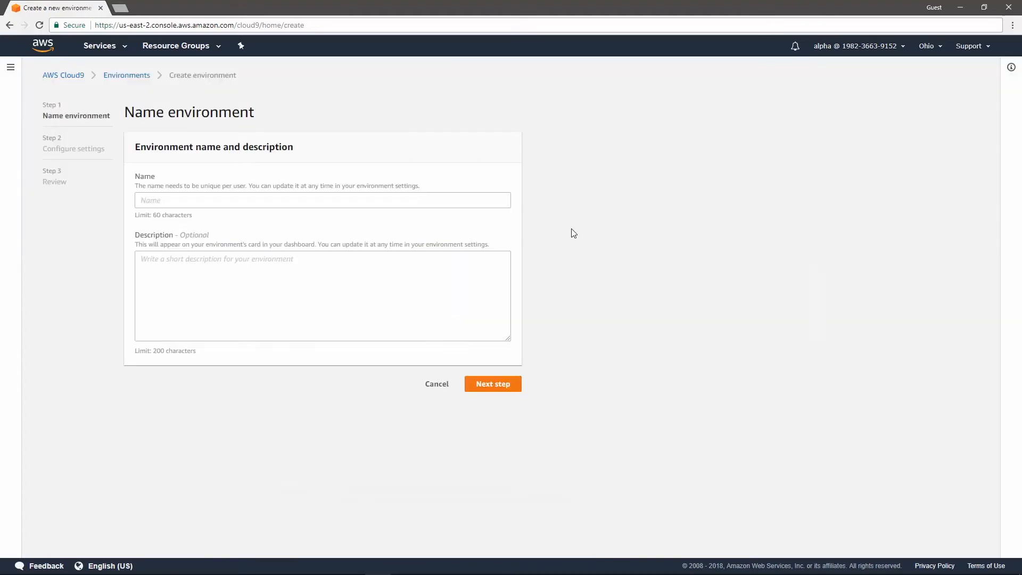
{"action": "type", "text": "Test Environment"}
{"action": "left_click", "coordinate": [327, 289]}
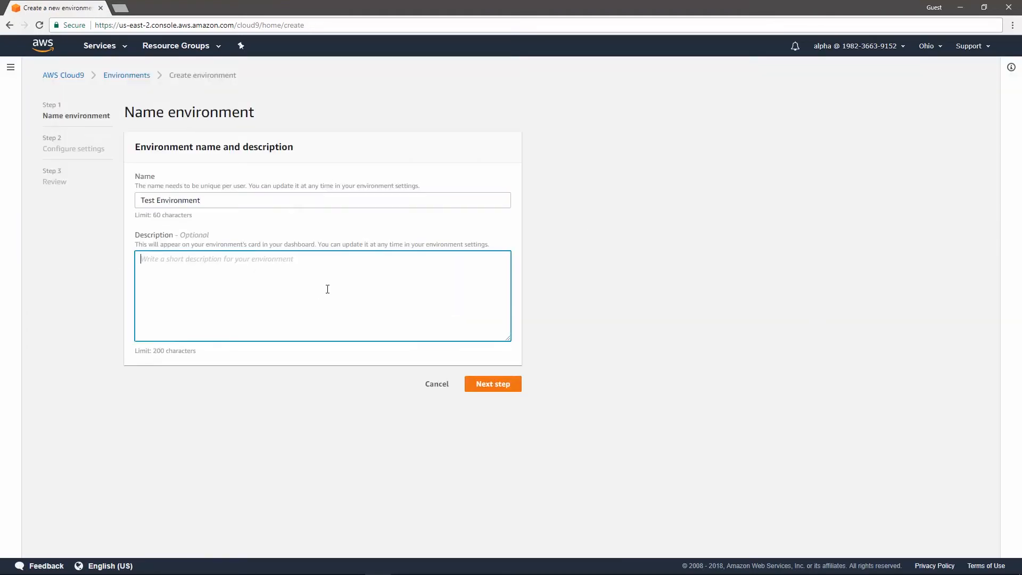
{"action": "type", "text": "Testing environment set up"}
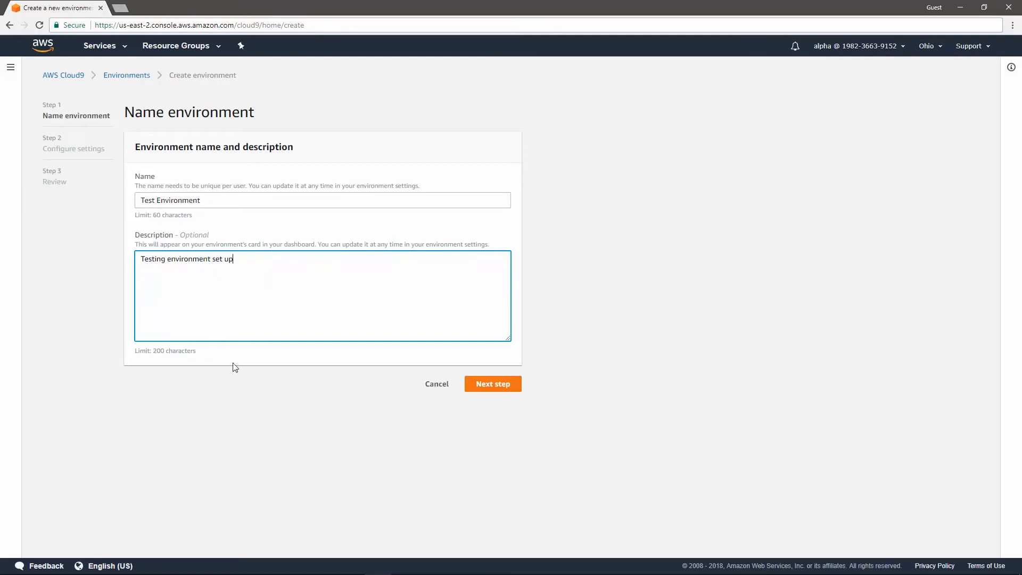
{"action": "left_click", "coordinate": [507, 387]}
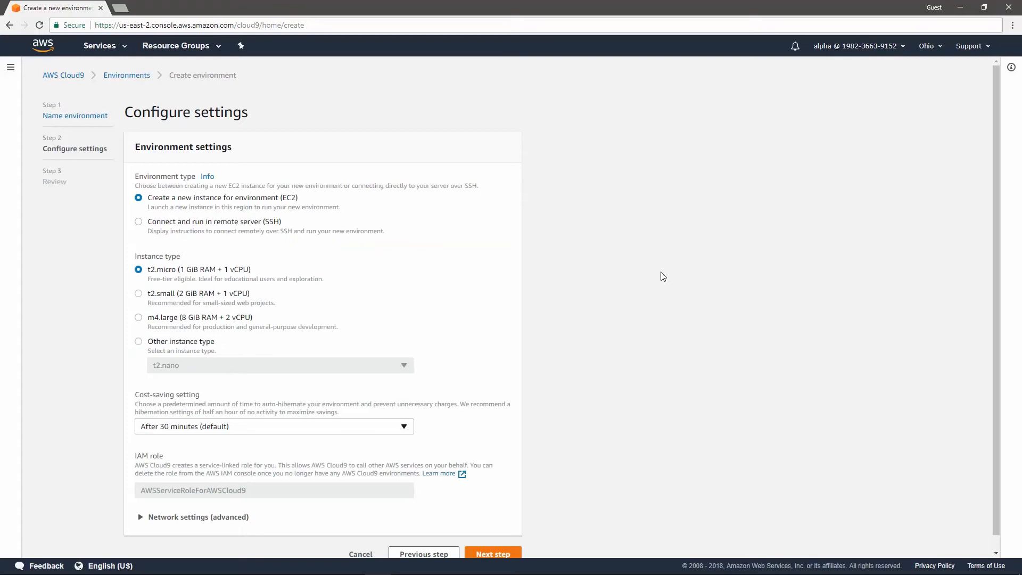
Step: View the remote server (SSH) connection settings, and set the environment type back to a new EC2 instance
{"action": "scroll", "coordinate": [668, 289], "scroll_direction": "down", "scroll_amount": 1}
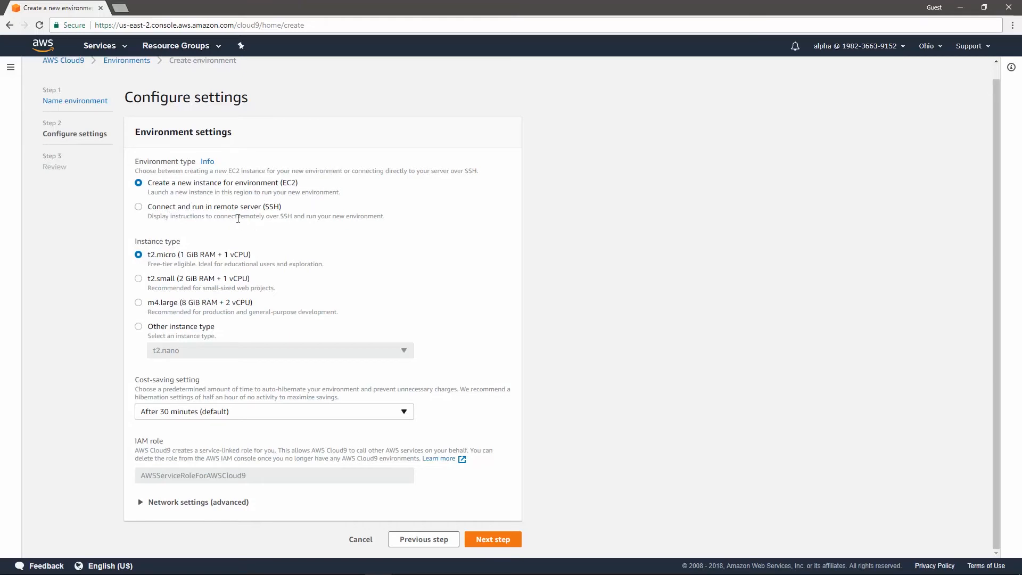
{"action": "left_click", "coordinate": [138, 209]}
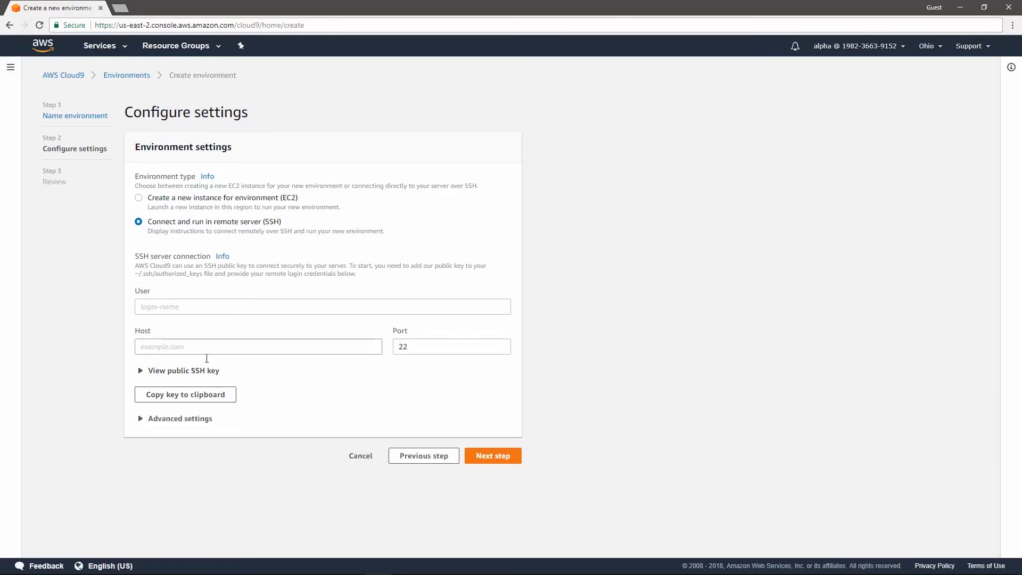
{"action": "left_click", "coordinate": [140, 199]}
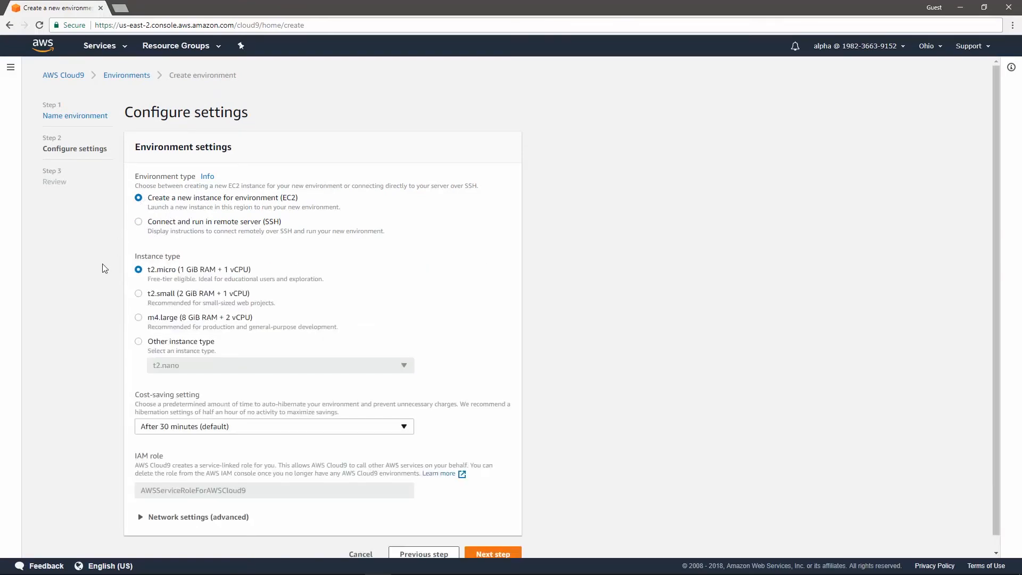
Step: Review the instance type options, including the list of other instance types, and set the type back to t2.micro
{"action": "scroll", "coordinate": [111, 287], "scroll_direction": "down", "scroll_amount": 1}
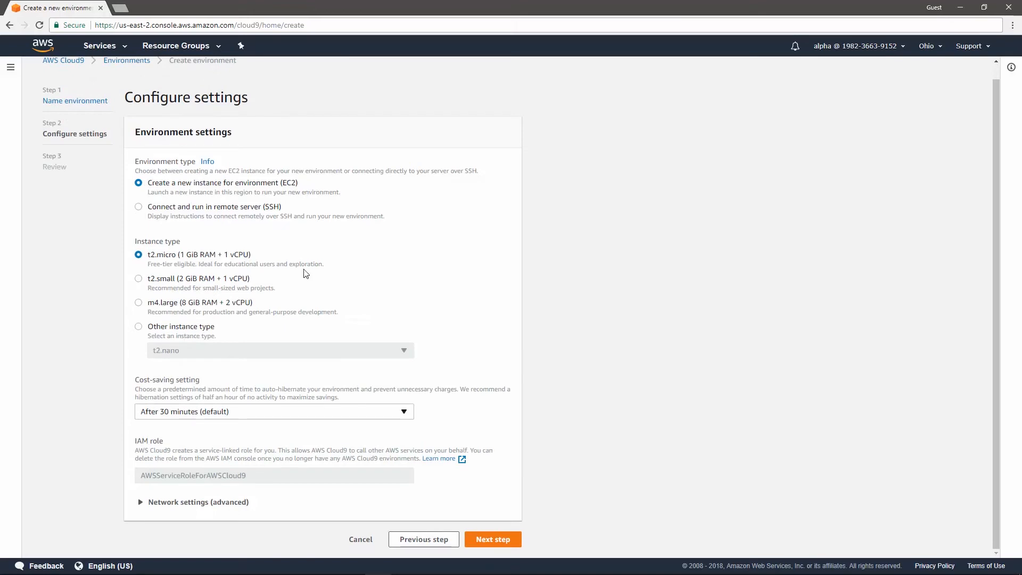
{"action": "left_click_drag", "start_coordinate": [328, 271], "coordinate": [147, 269]}
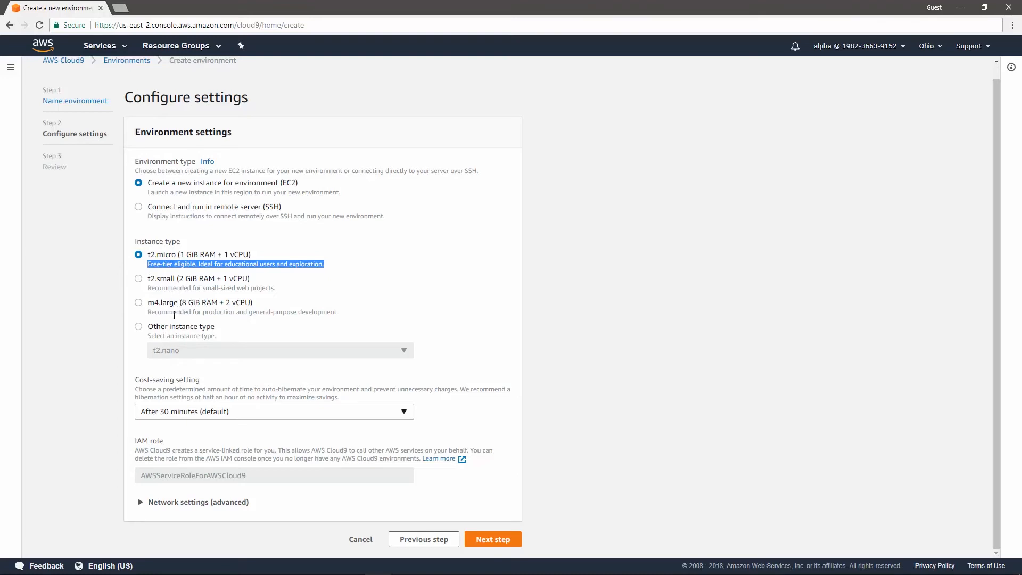
{"action": "left_click", "coordinate": [405, 354]}
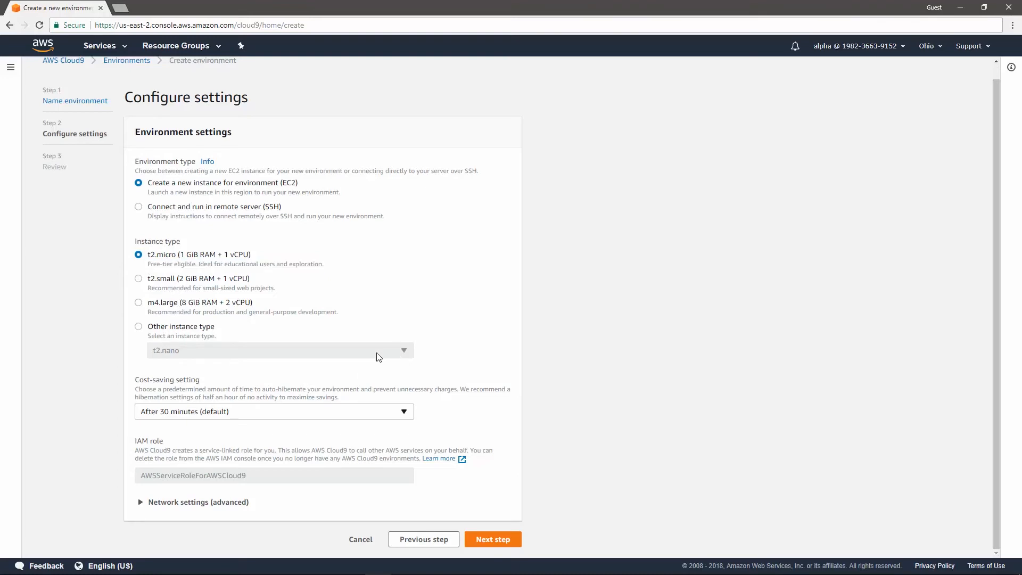
{"action": "left_click", "coordinate": [153, 329]}
{"action": "left_click", "coordinate": [403, 354]}
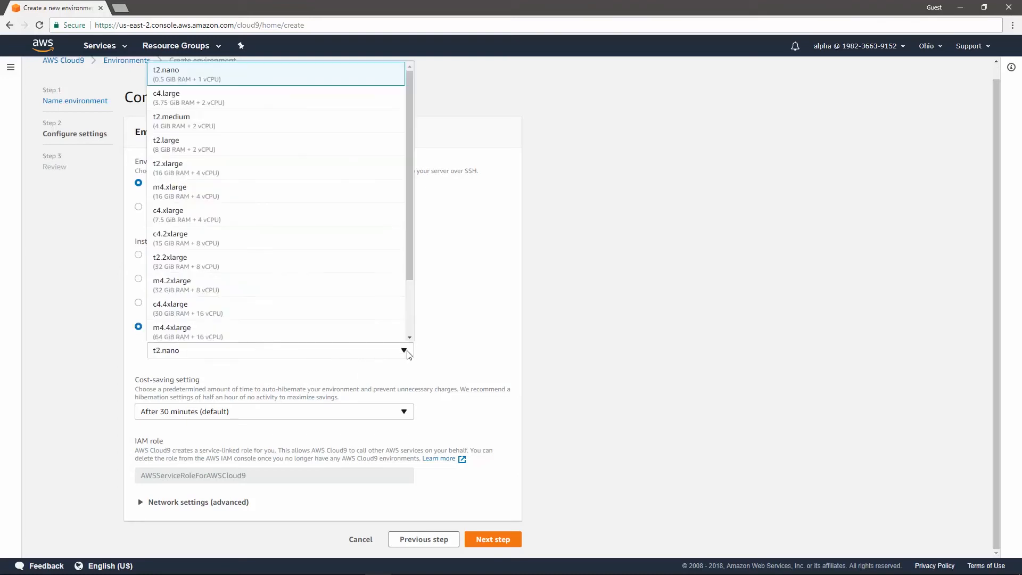
{"action": "scroll", "coordinate": [234, 281], "scroll_direction": "down", "scroll_amount": 3}
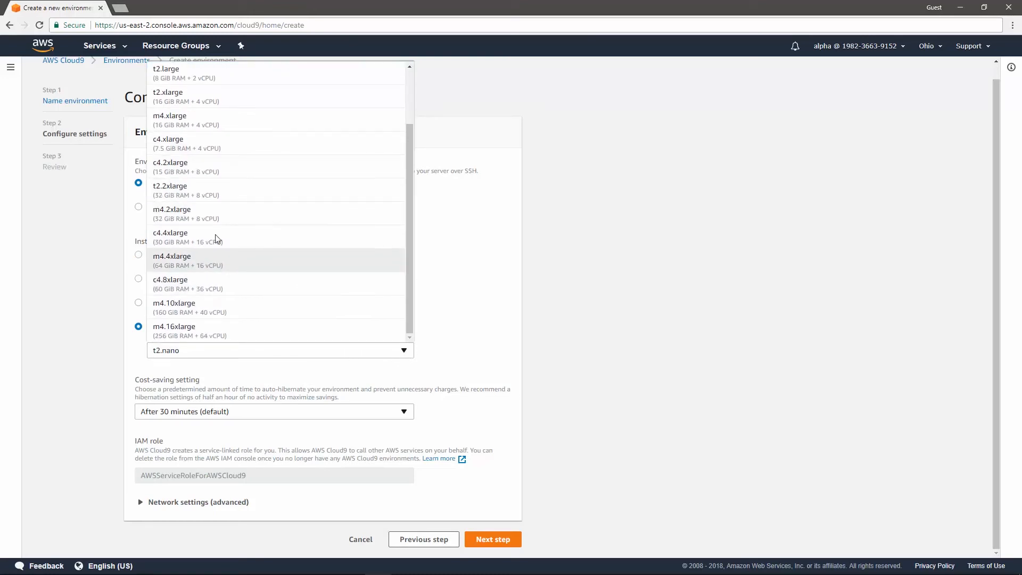
{"action": "left_click", "coordinate": [101, 277]}
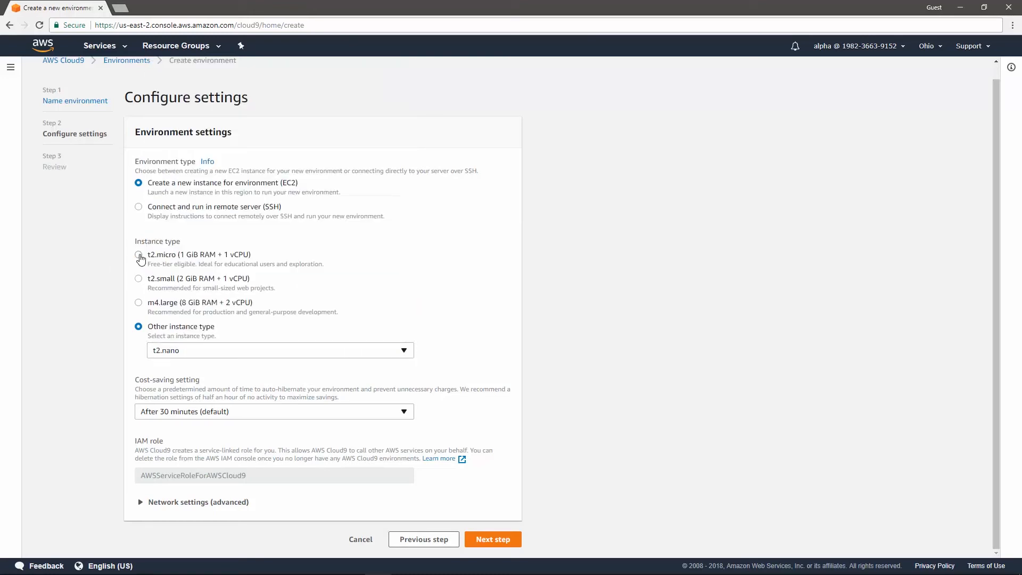
{"action": "left_click", "coordinate": [138, 255]}
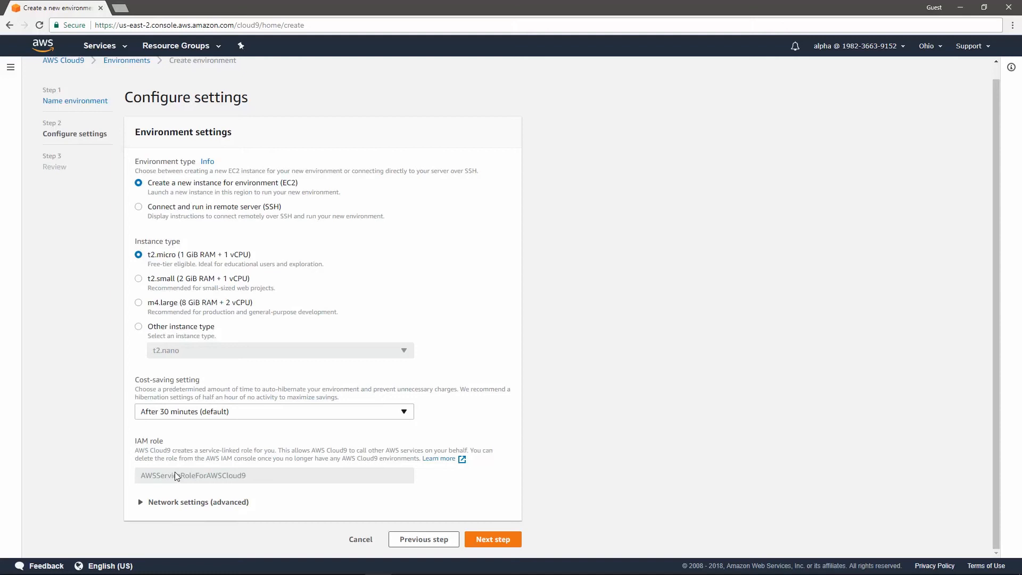
Step: View the advanced network settings for VPC and subnet, and collapse them again
{"action": "left_click", "coordinate": [140, 503]}
{"action": "scroll", "coordinate": [100, 455], "scroll_direction": "down", "scroll_amount": 3}
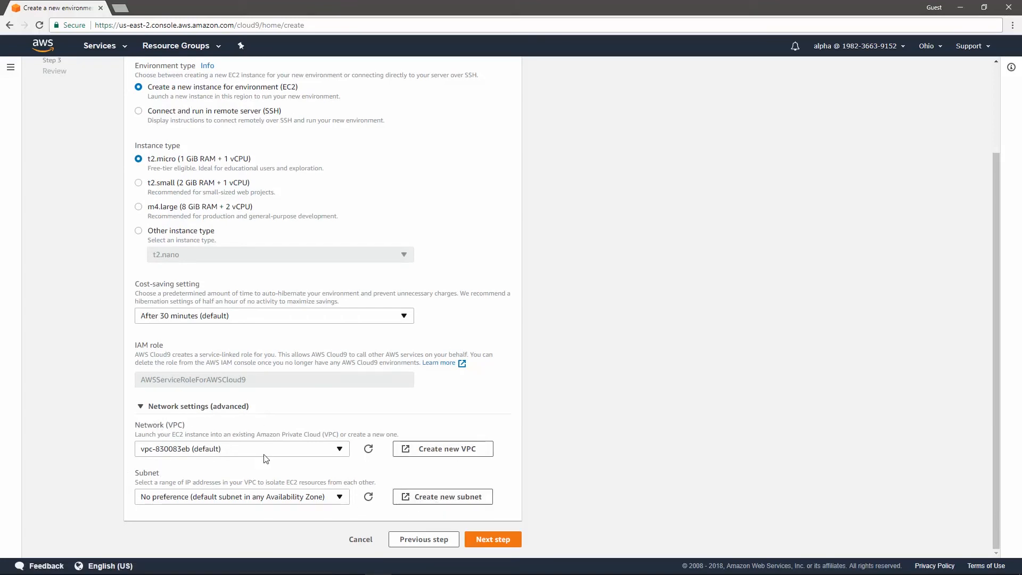
{"action": "left_click", "coordinate": [142, 408]}
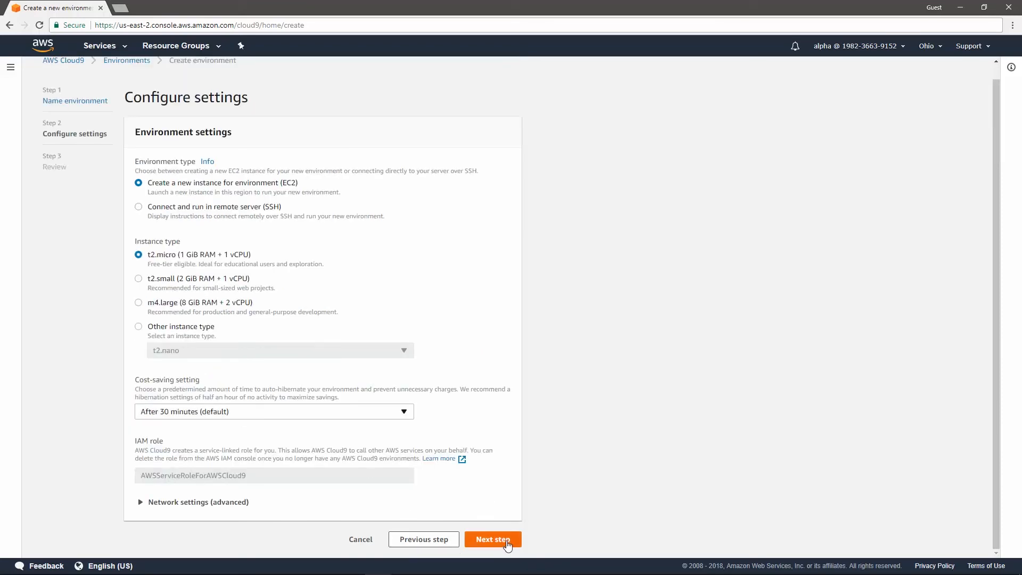
Step: Accept the settings to create the environment, and install the c9.ide.lambda component in the new IDE
{"action": "left_click", "coordinate": [503, 539]}
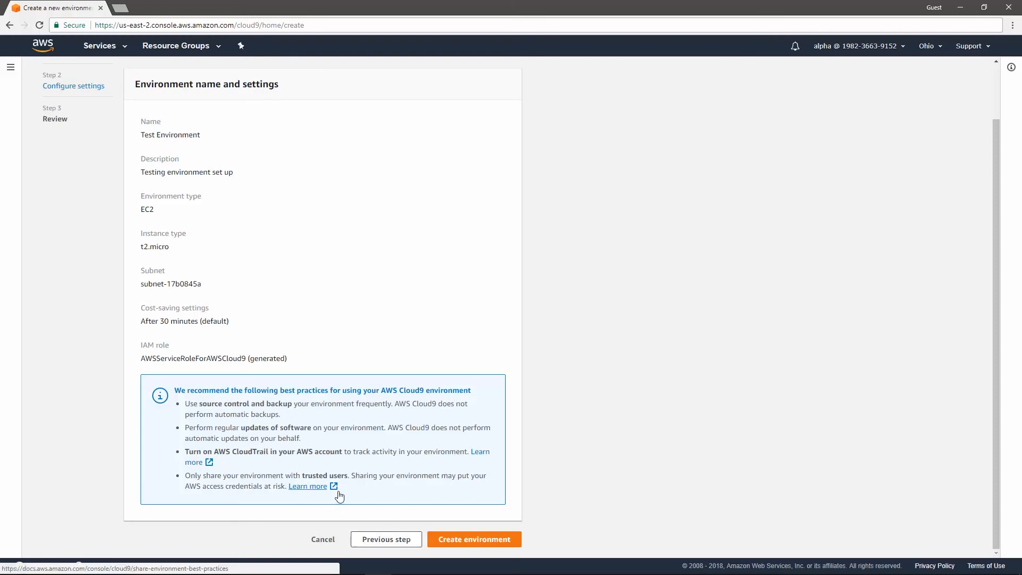
{"action": "left_click", "coordinate": [492, 540]}
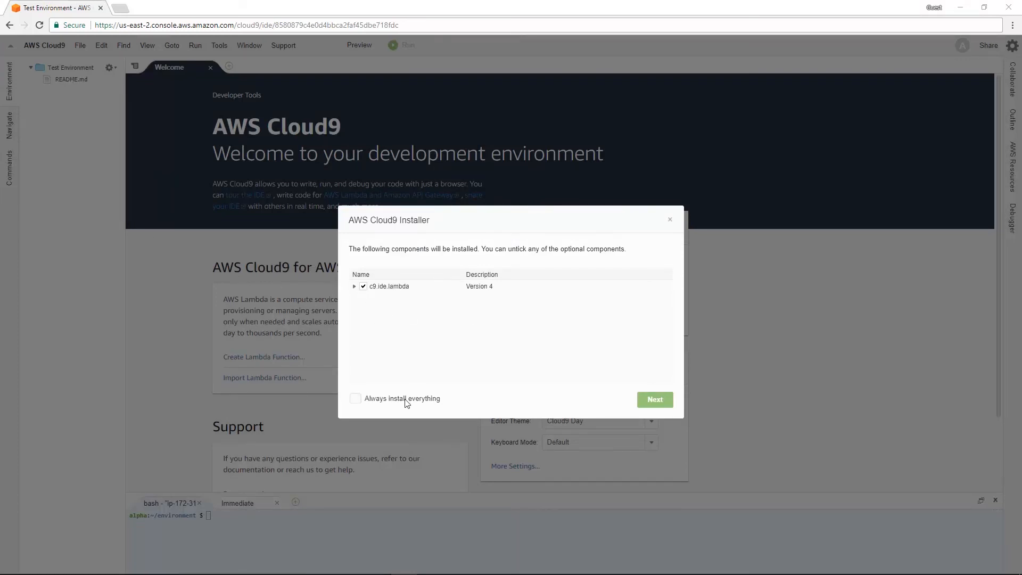
{"action": "left_click", "coordinate": [663, 403]}
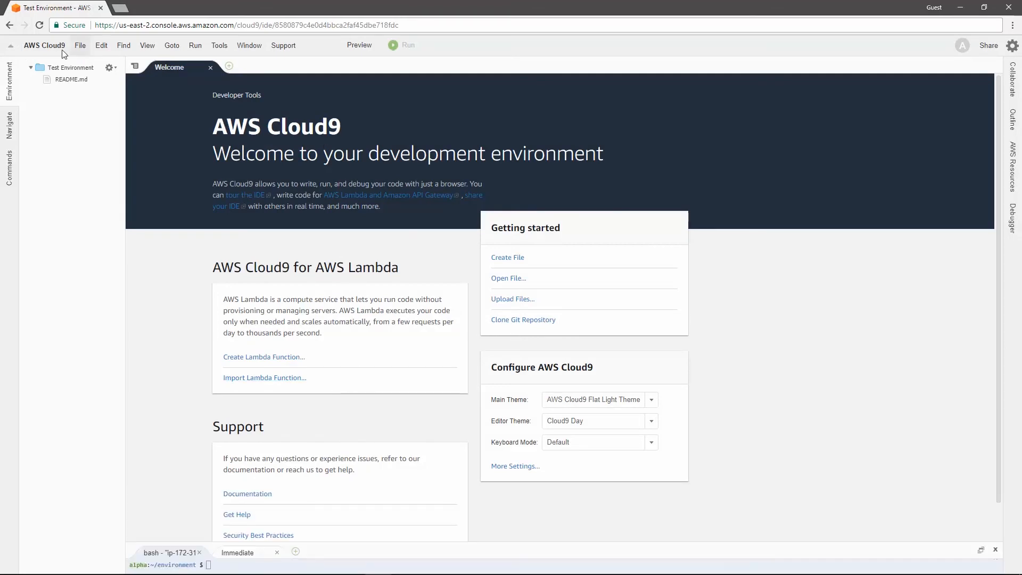
Step: Switch the IDE to the darkest classic theme in the preferences and enlarge the terminal pane to over half the window height
{"action": "left_click", "coordinate": [57, 47]}
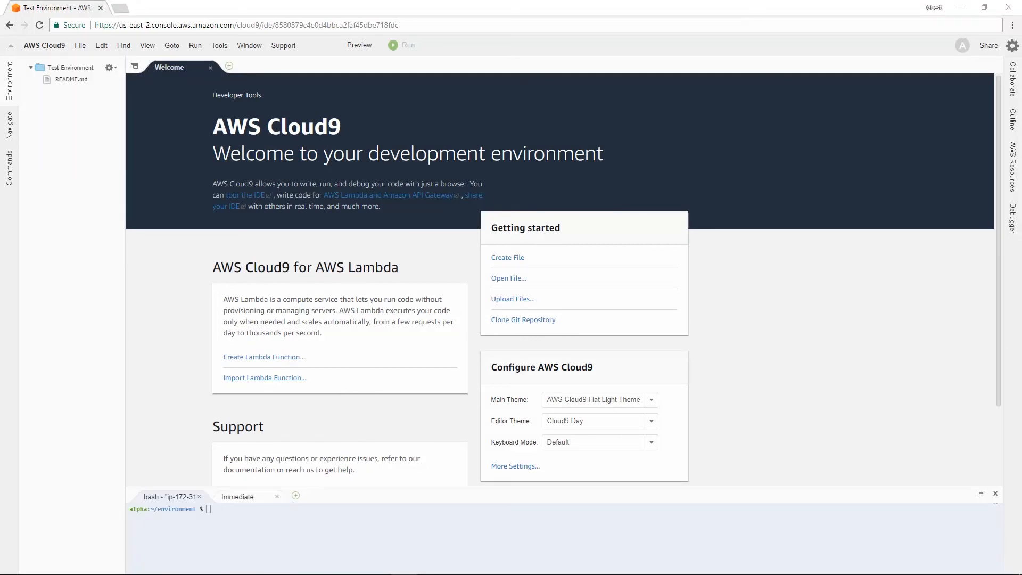
{"action": "left_click", "coordinate": [1012, 46]}
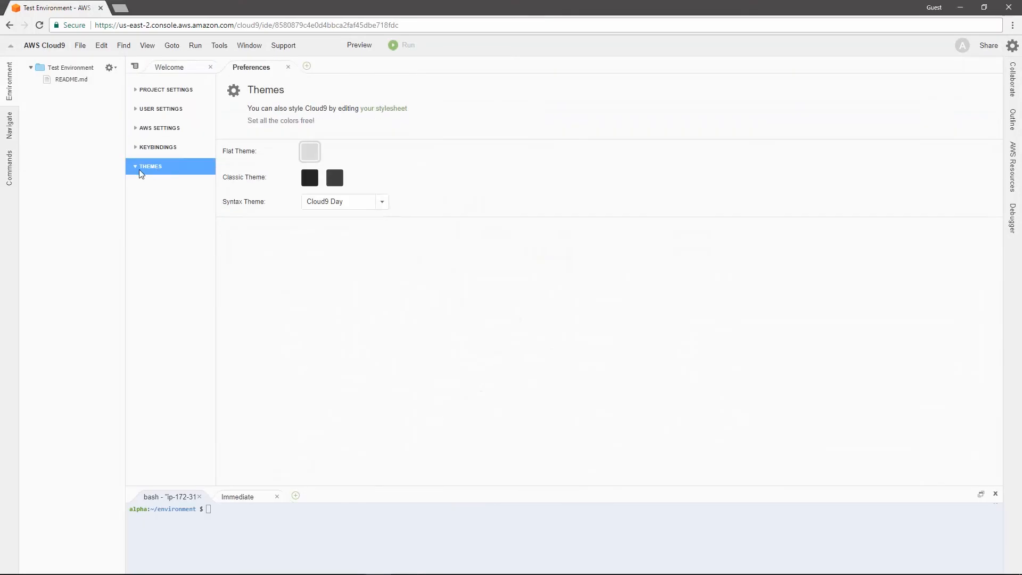
{"action": "left_click", "coordinate": [308, 178]}
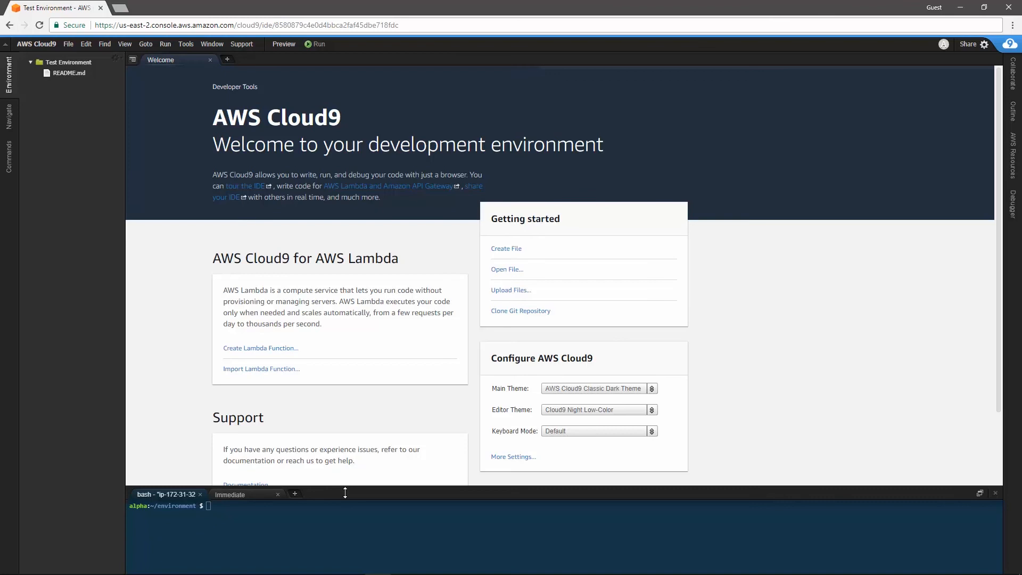
{"action": "left_click_drag", "start_coordinate": [346, 487], "coordinate": [353, 254]}
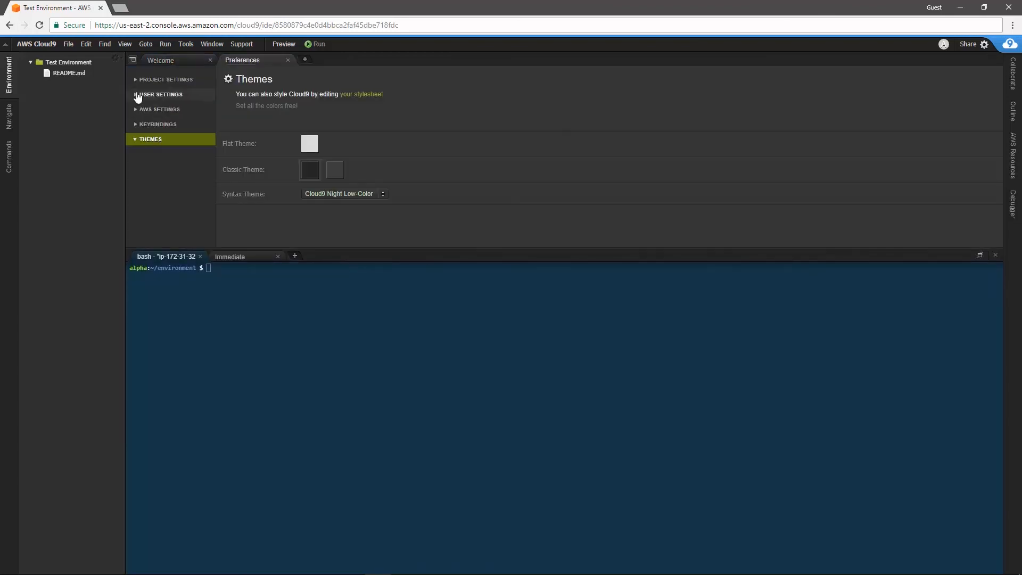
Step: Set the terminal's font size to 18 and its background color to a near-black blue in the user settings
{"action": "left_click", "coordinate": [160, 124]}
{"action": "left_click", "coordinate": [408, 178]}
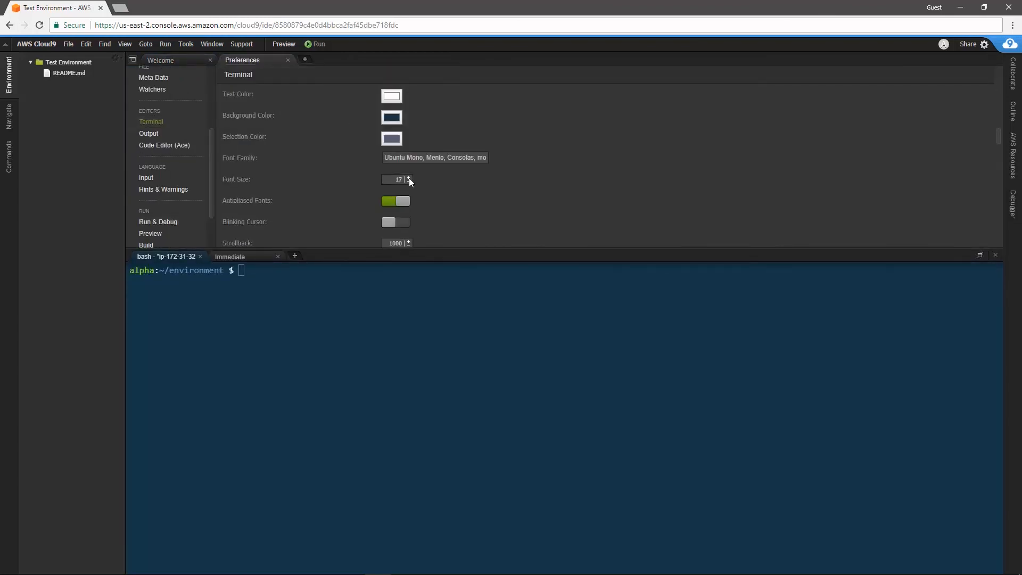
{"action": "left_click", "coordinate": [409, 178]}
{"action": "left_click", "coordinate": [392, 117]}
{"action": "left_click_drag", "start_coordinate": [238, 99], "coordinate": [238, 113]}
{"action": "left_click", "coordinate": [22, 164]}
Step: Go to the home directory in the terminal and list all its files in detail with ls -lah
{"action": "left_click", "coordinate": [392, 285]}
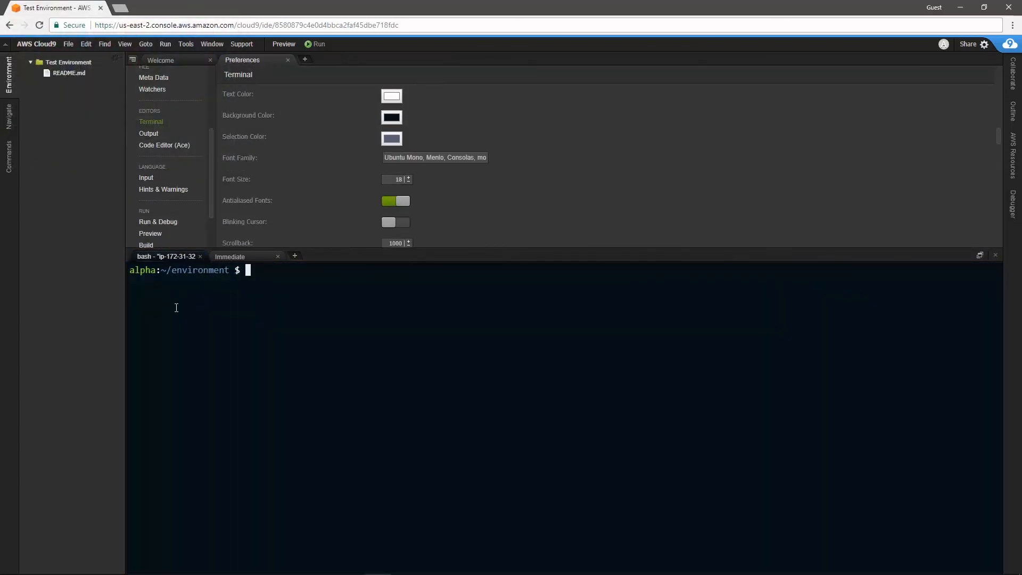
{"action": "type", "text": "cd"}
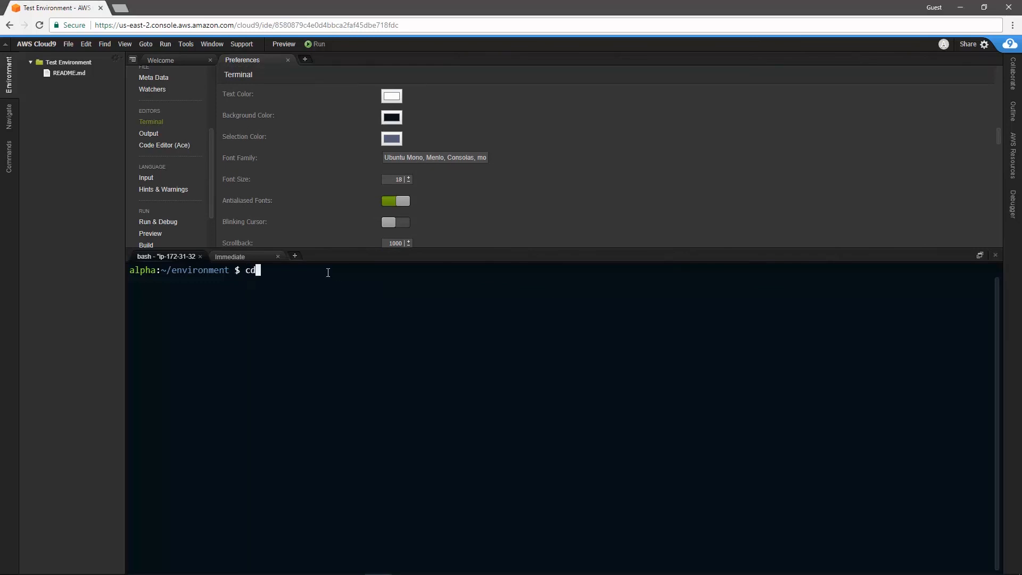
{"action": "key", "text": "Return"}
{"action": "type", "text": "ls -lah"}
{"action": "key", "text": "Return"}
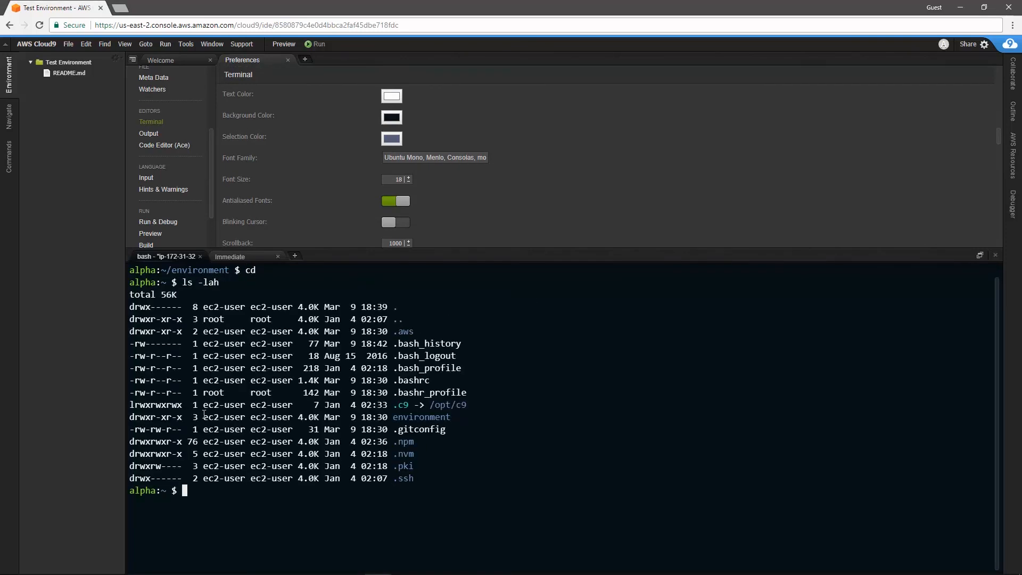
Step: Clear the terminal and check the installed Ruby version with ruby -v
{"action": "key", "text": "ctrl+l"}
{"action": "type", "text": "ruby"}
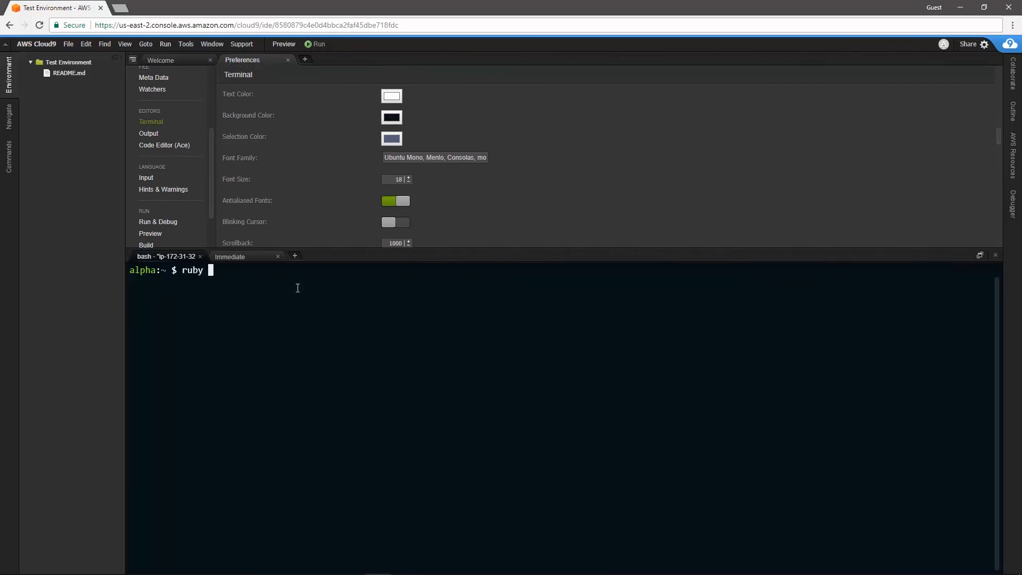
{"action": "type", "text": " -v"}
{"action": "key", "text": "Return"}
Step: Shrink the terminal pane to under half the window height and close the Preferences
{"action": "left_click_drag", "start_coordinate": [384, 248], "coordinate": [445, 350]}
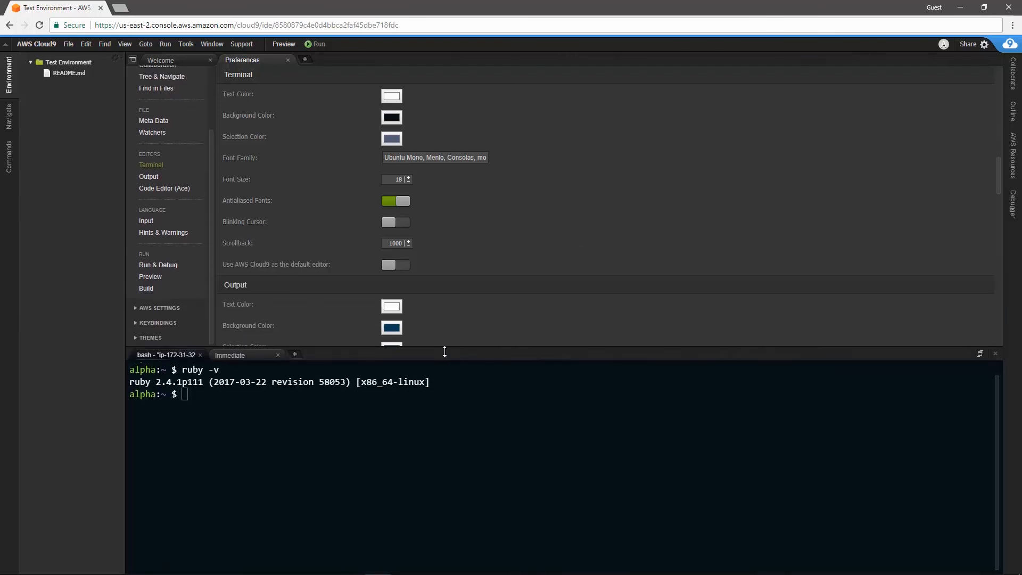
{"action": "left_click_drag", "start_coordinate": [282, 59], "coordinate": [588, 209]}
{"action": "left_click", "coordinate": [288, 60]}
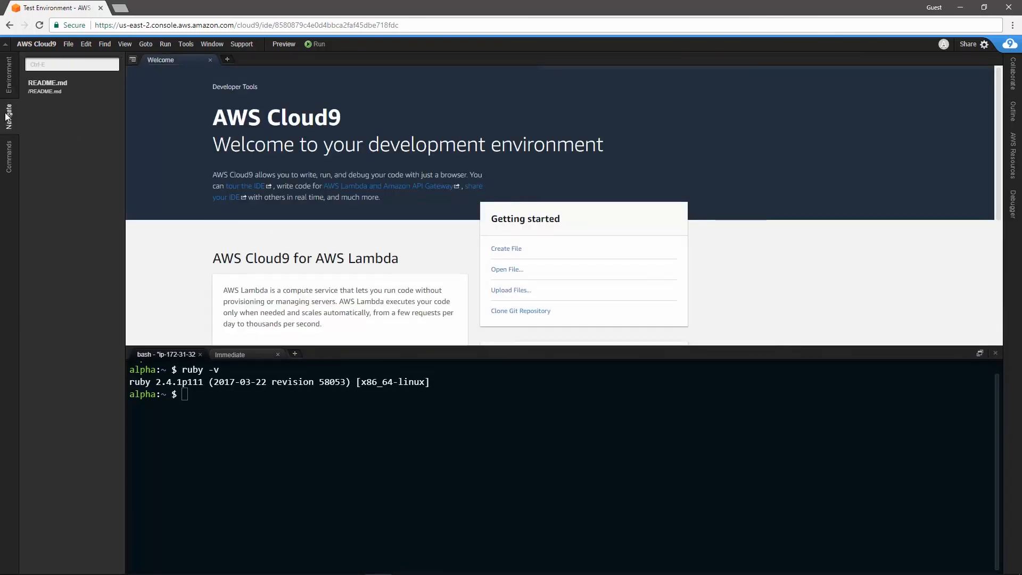
Step: View the collaboration panel with the environment members and group chat, and hide it again
{"action": "left_click", "coordinate": [1013, 74]}
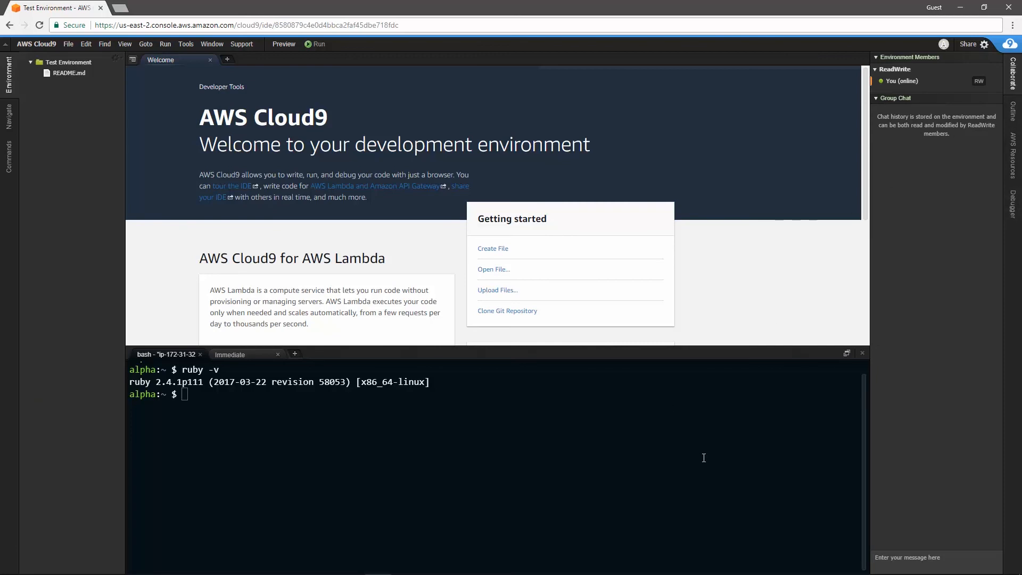
{"action": "left_click", "coordinate": [702, 457]}
{"action": "left_click", "coordinate": [1011, 79]}
{"action": "left_click", "coordinate": [980, 353]}
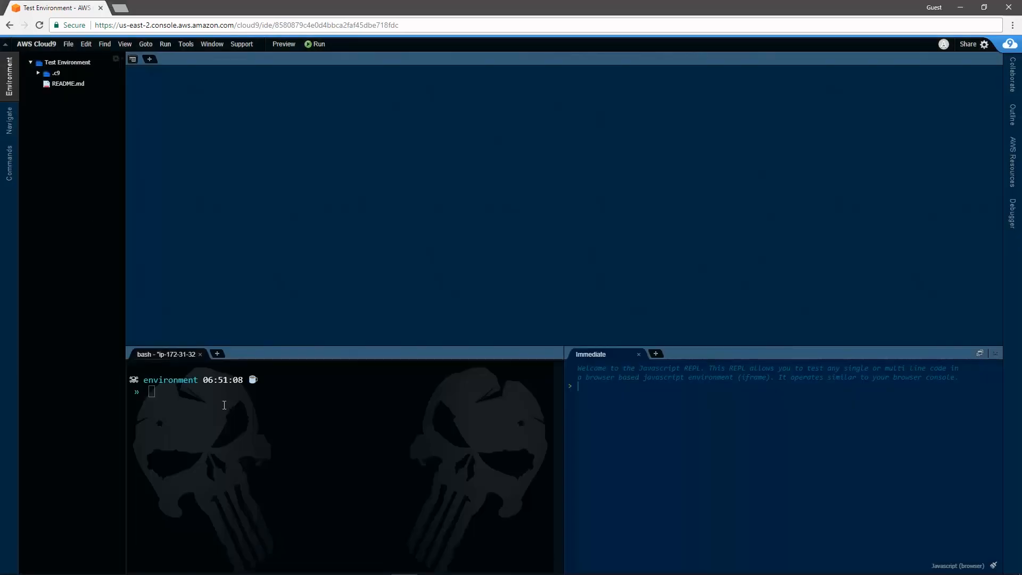
Step: Create a new Ruby file from the terminal with the command nf testfile.rb
{"action": "type", "text": "nf testfile.rb"}
{"action": "key", "text": "Return"}
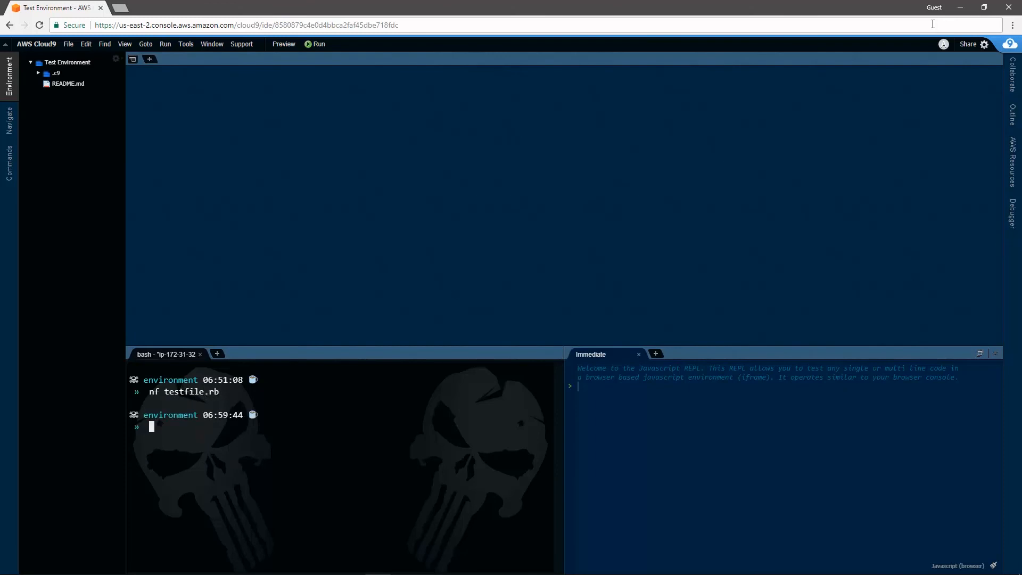
Step: Begin a Ruby method in testfile.rb with the line def some_method
{"action": "type", "text": "def some_method"}
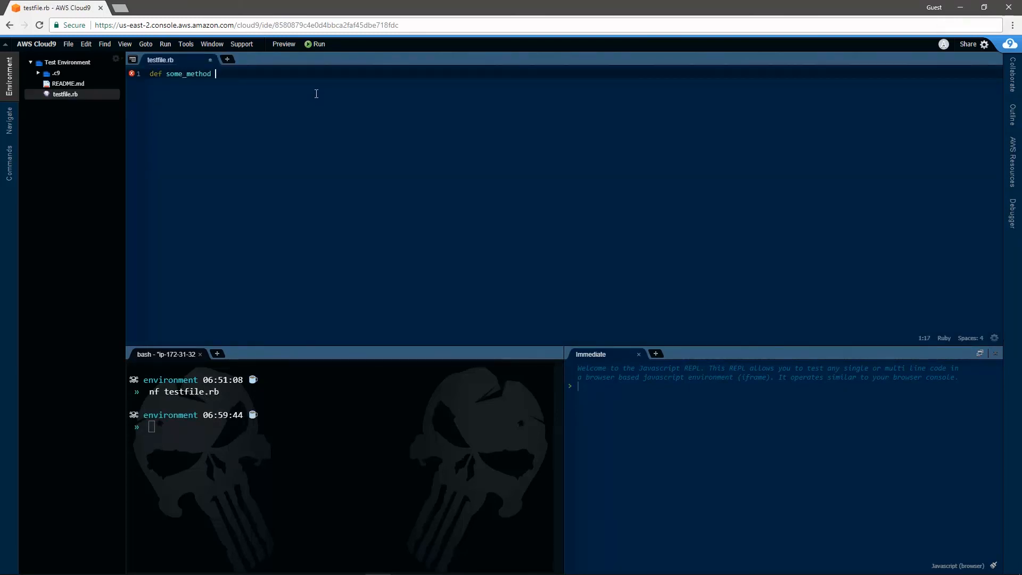
{"action": "key", "text": "Return"}
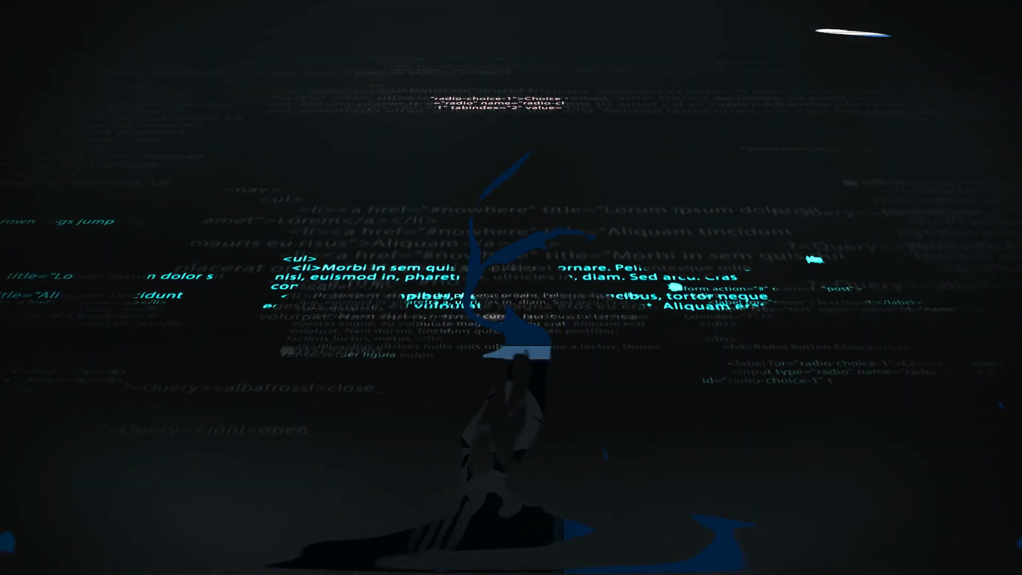